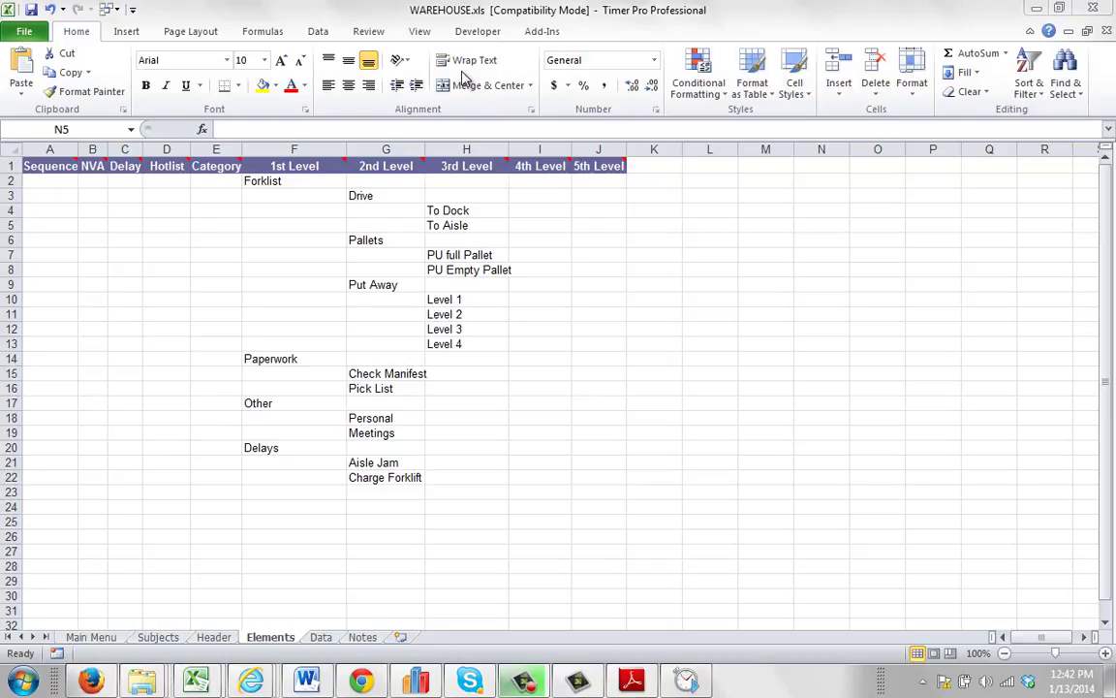
- Show WAREHOUSE.xls's Main Menu sheet with the Timer Pro menu instead of the Elements sheet
left_click(114, 637)
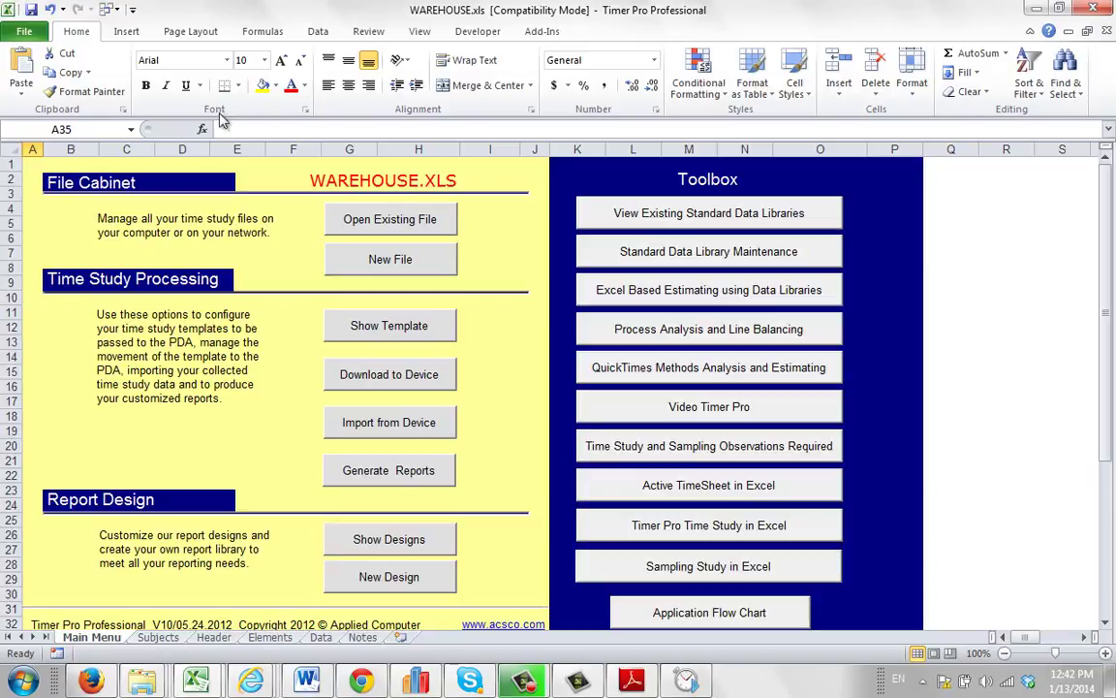
- Switch to the Mainmenu.xlsm workbook from the open-workbooks list, then close the list
left_click(107, 9)
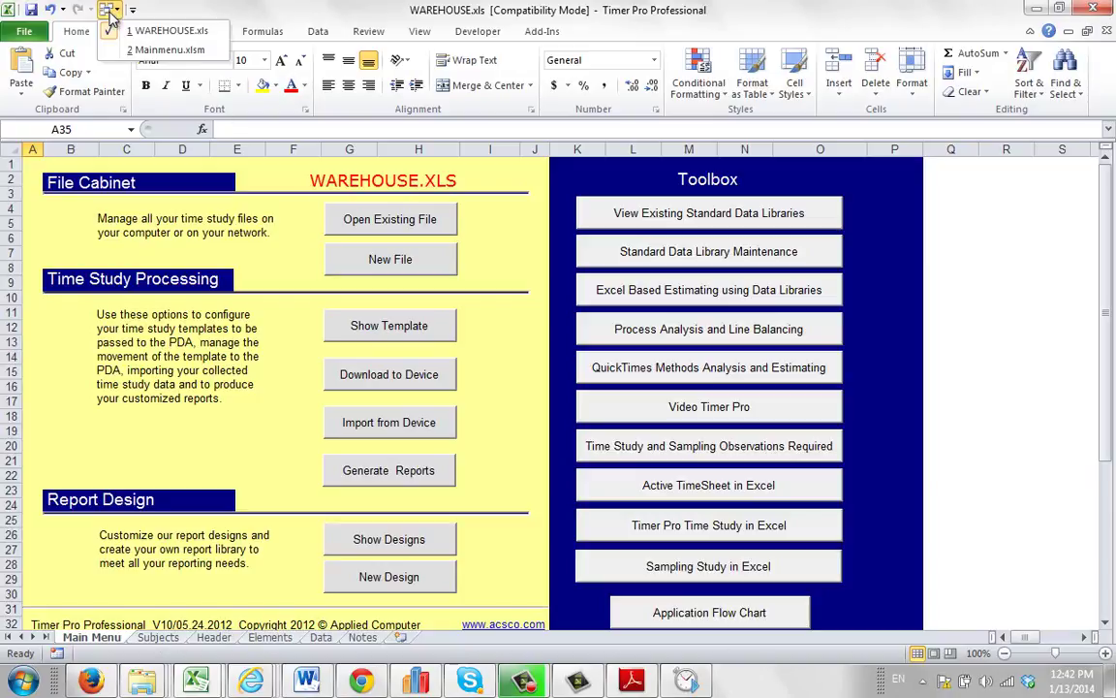
left_click(145, 49)
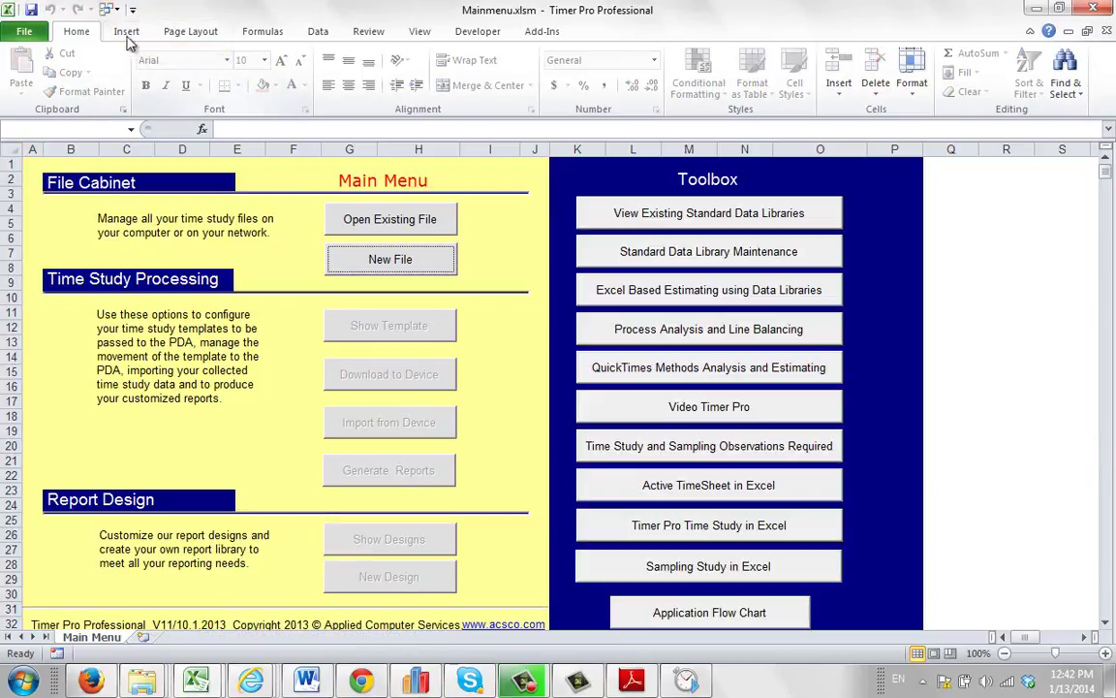
left_click(113, 12)
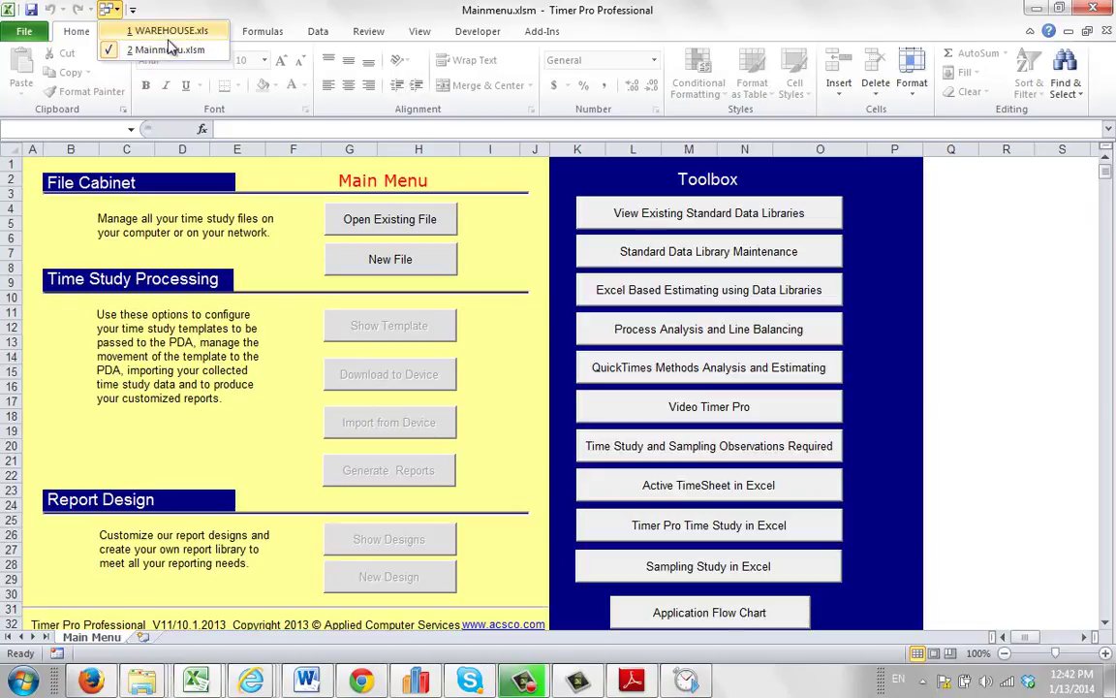
left_click(392, 258)
- Start a new Timer Pro file and save it under the name Warehouse
left_click(392, 259)
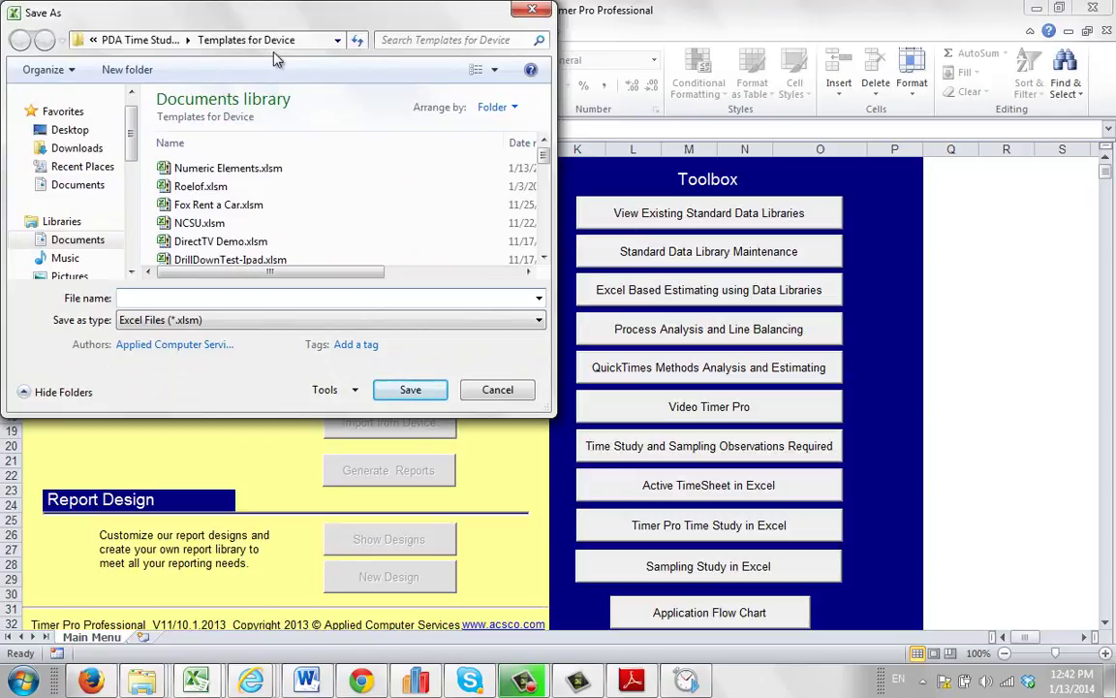
type("Wa")
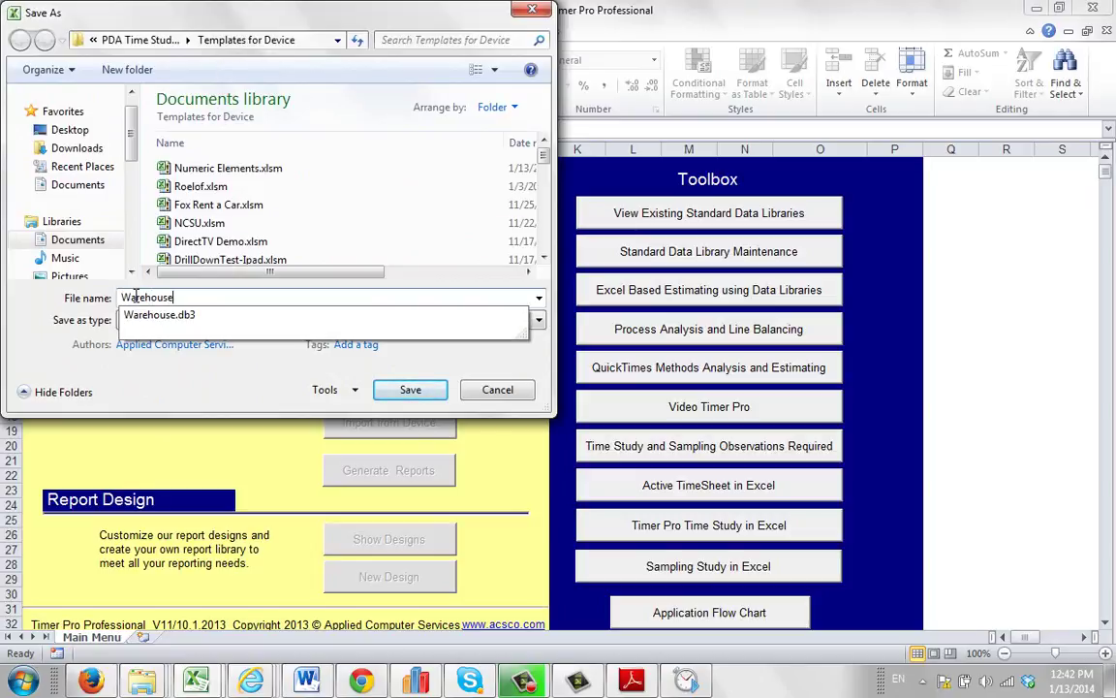
type("rehouse")
left_click(408, 388)
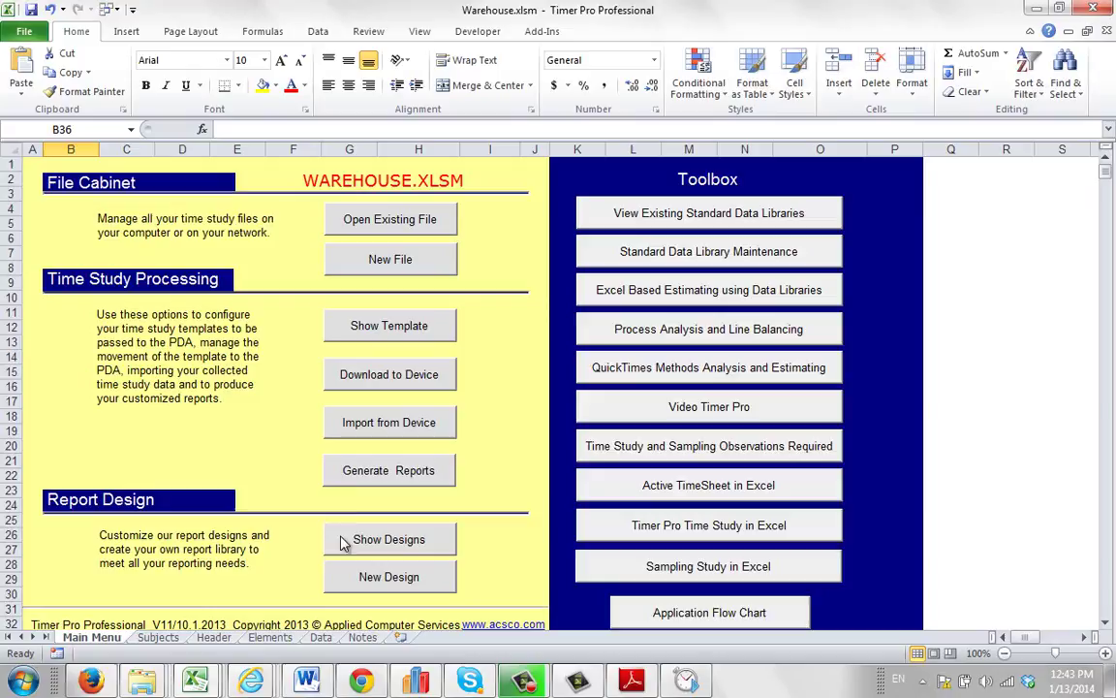
- Copy the level entries F2:H23 from WAREHOUSE.xls's Elements sheet
left_click(271, 637)
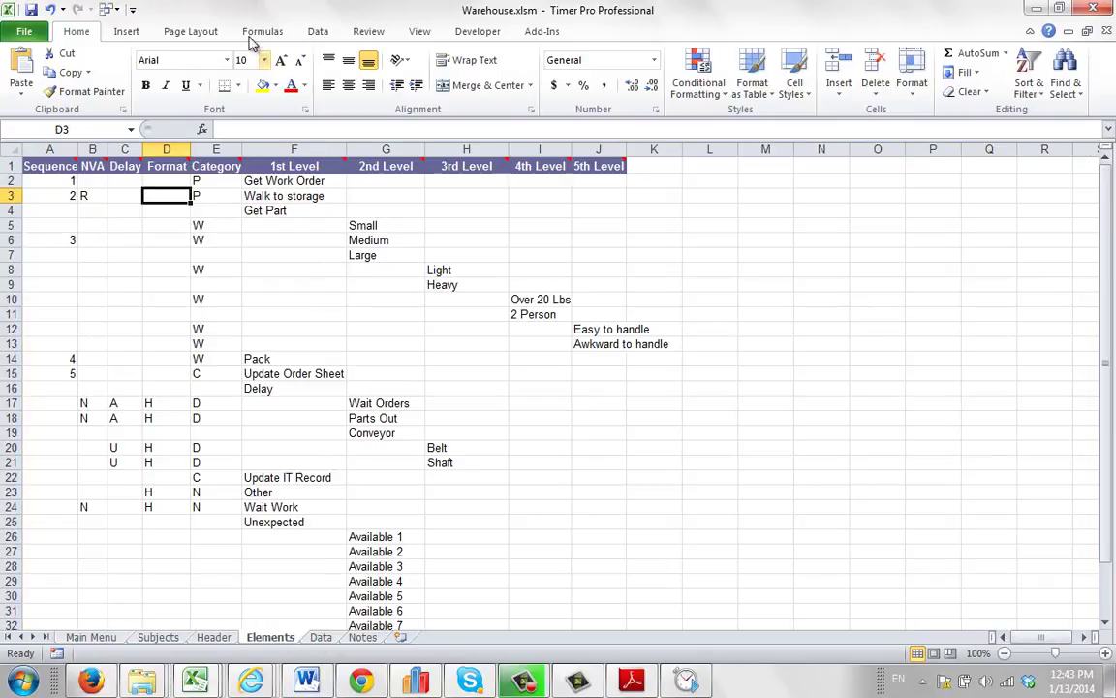
left_click(115, 12)
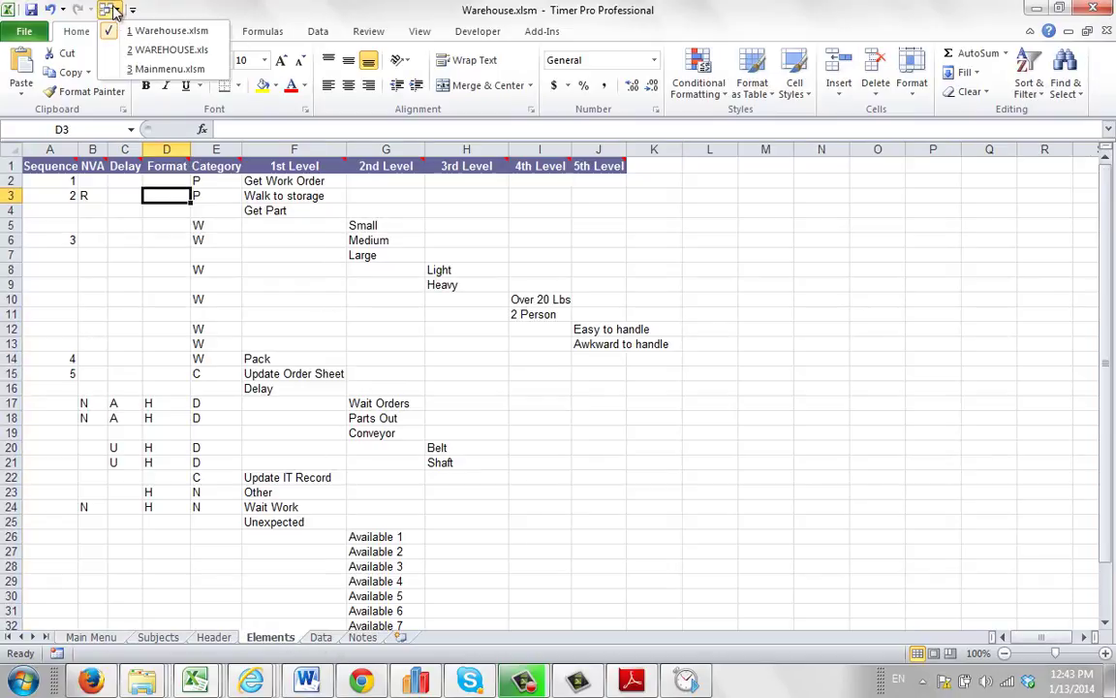
left_click(141, 50)
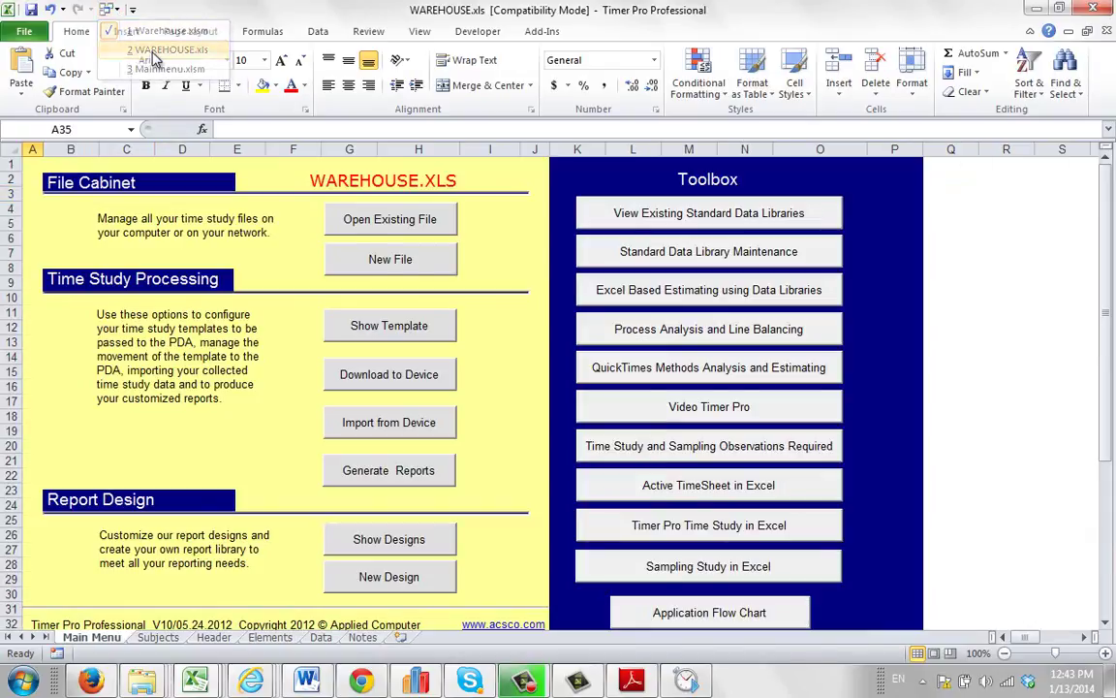
left_click(270, 636)
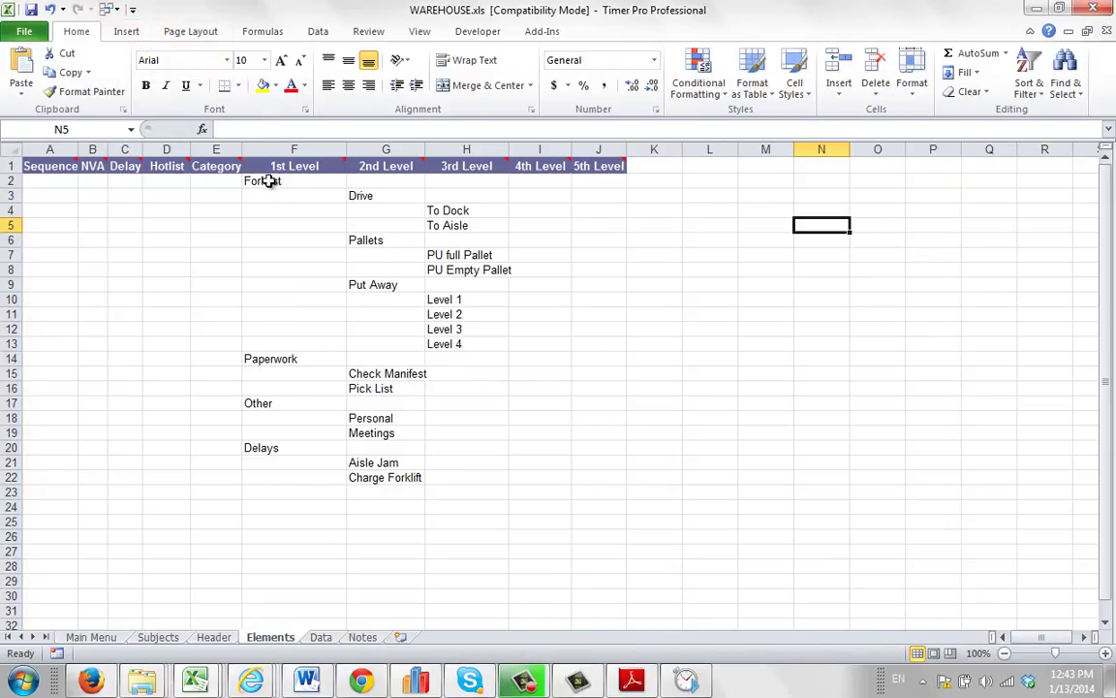
left_click_drag(269, 183, 466, 489)
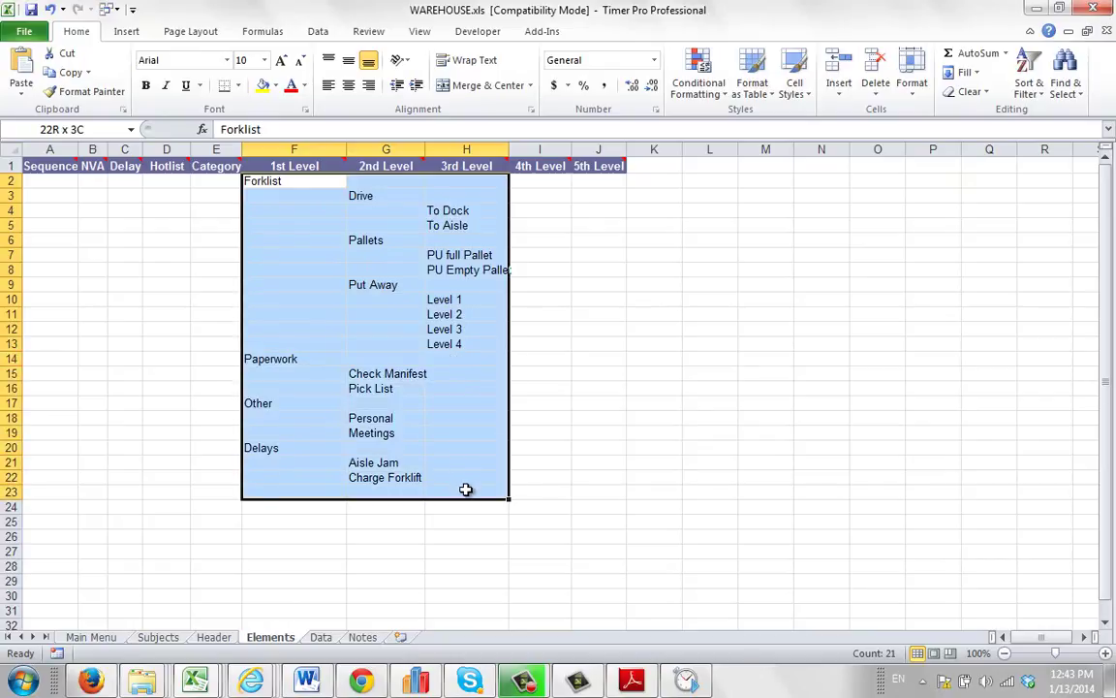
right_click(451, 379)
left_click(495, 101)
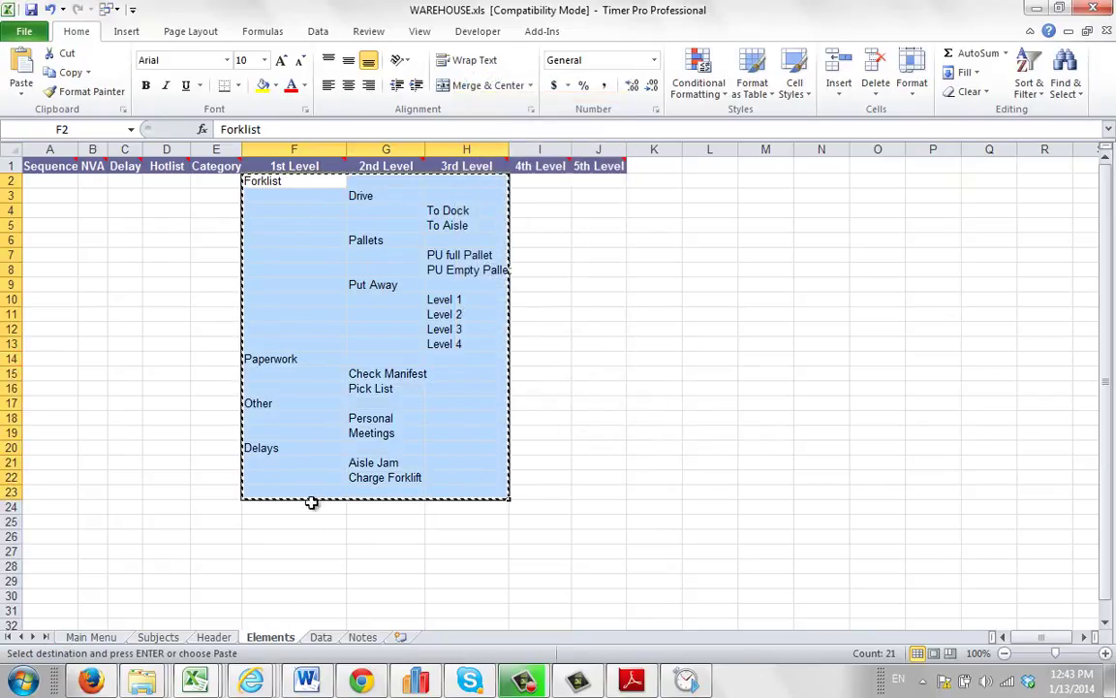
- Go to Warehouse.xlsm's Elements sheet and select F2 as the destination, without pasting
left_click(113, 10)
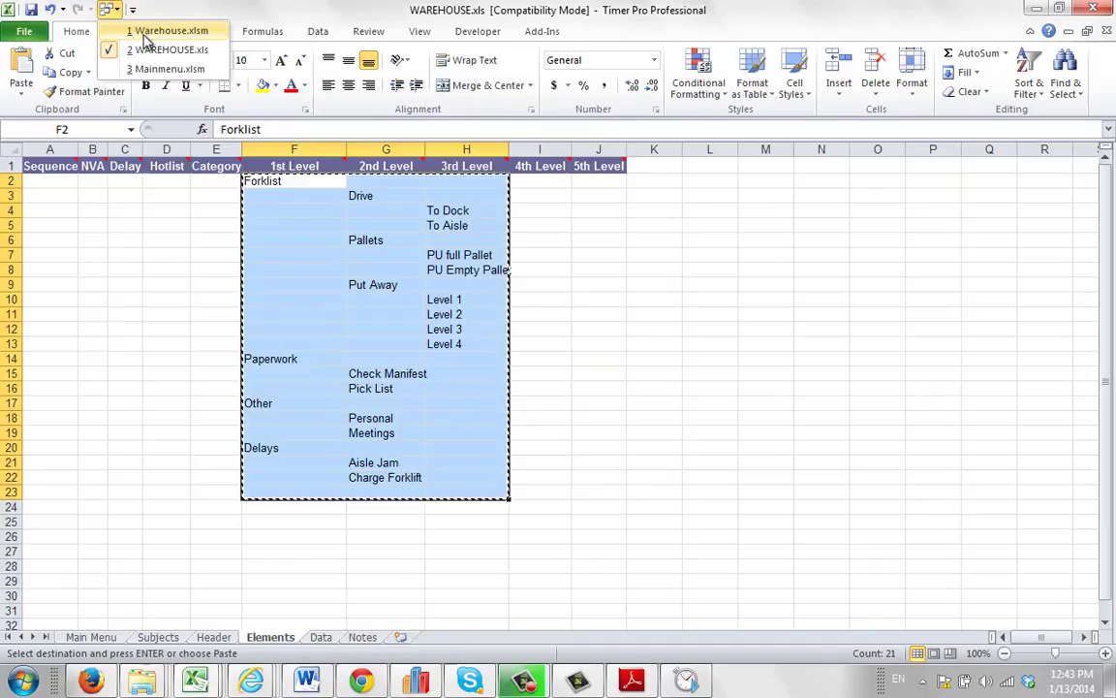
left_click(136, 31)
left_click(271, 186)
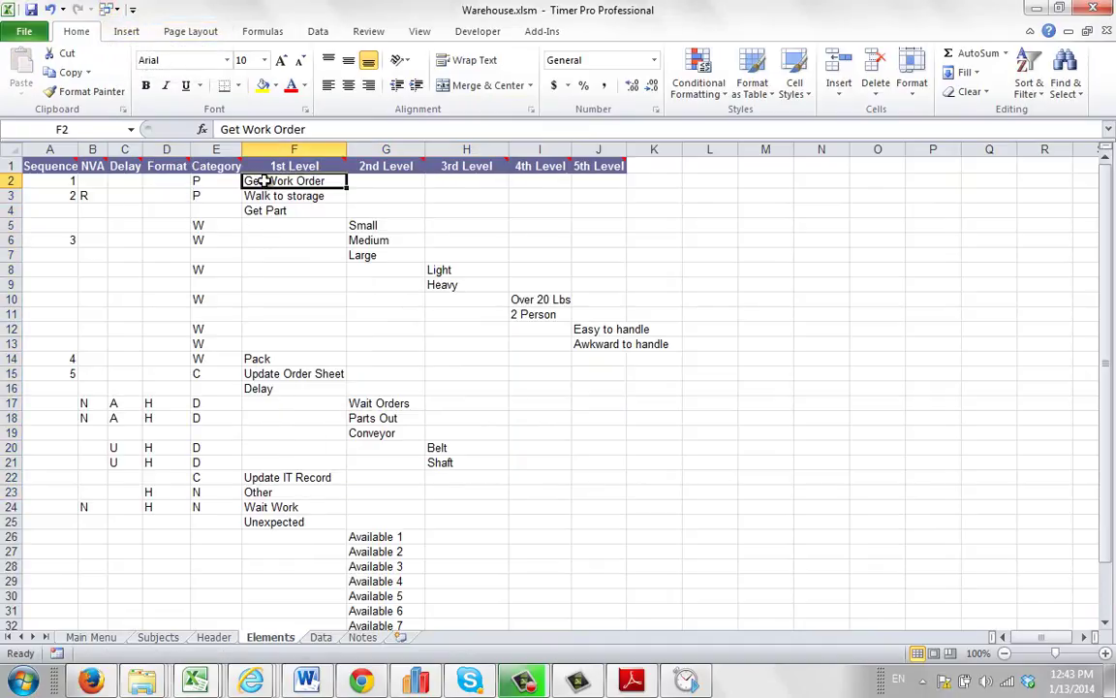
right_click(264, 181)
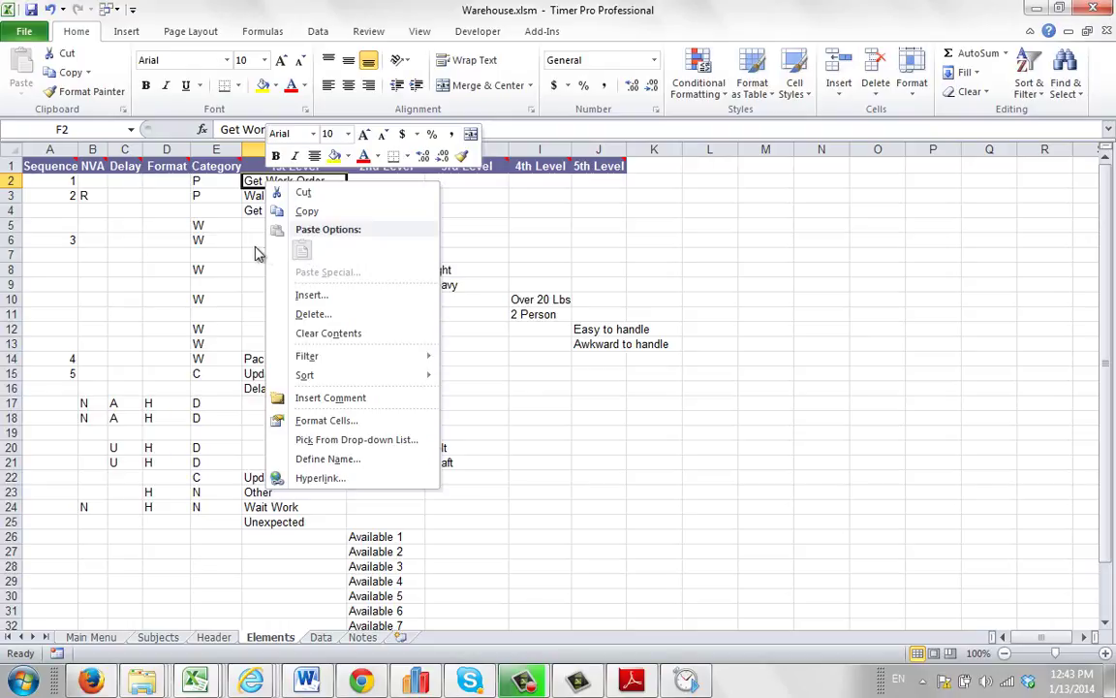
left_click(491, 177)
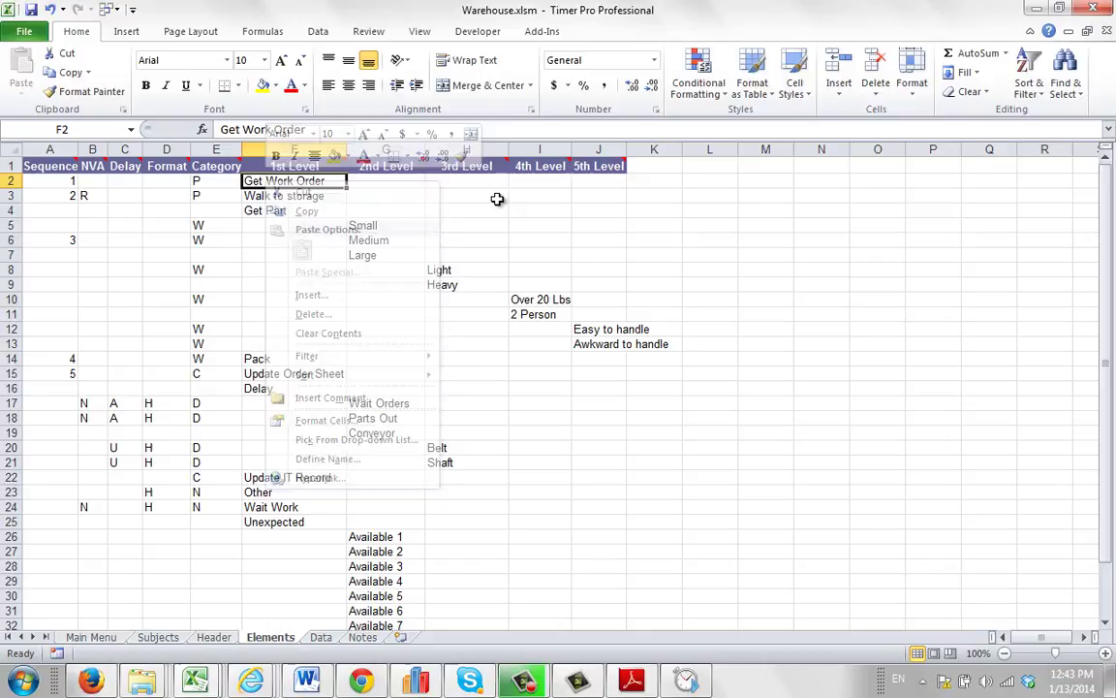
- Return to WAREHOUSE.xls and clear the copied range selection
left_click(116, 12)
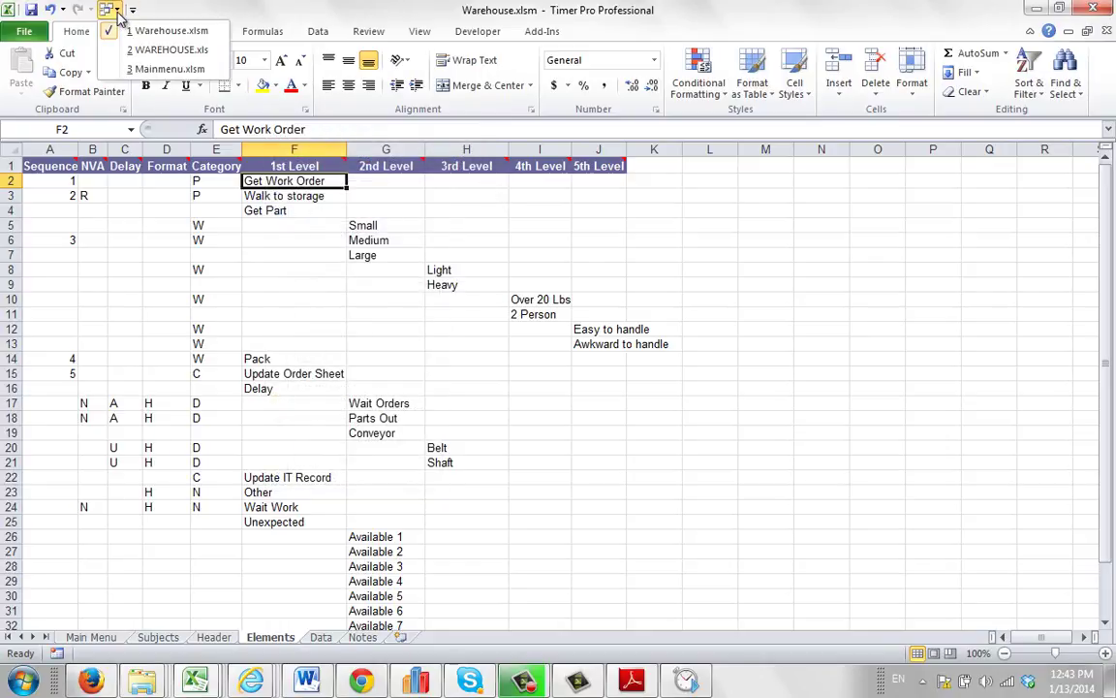
left_click(155, 51)
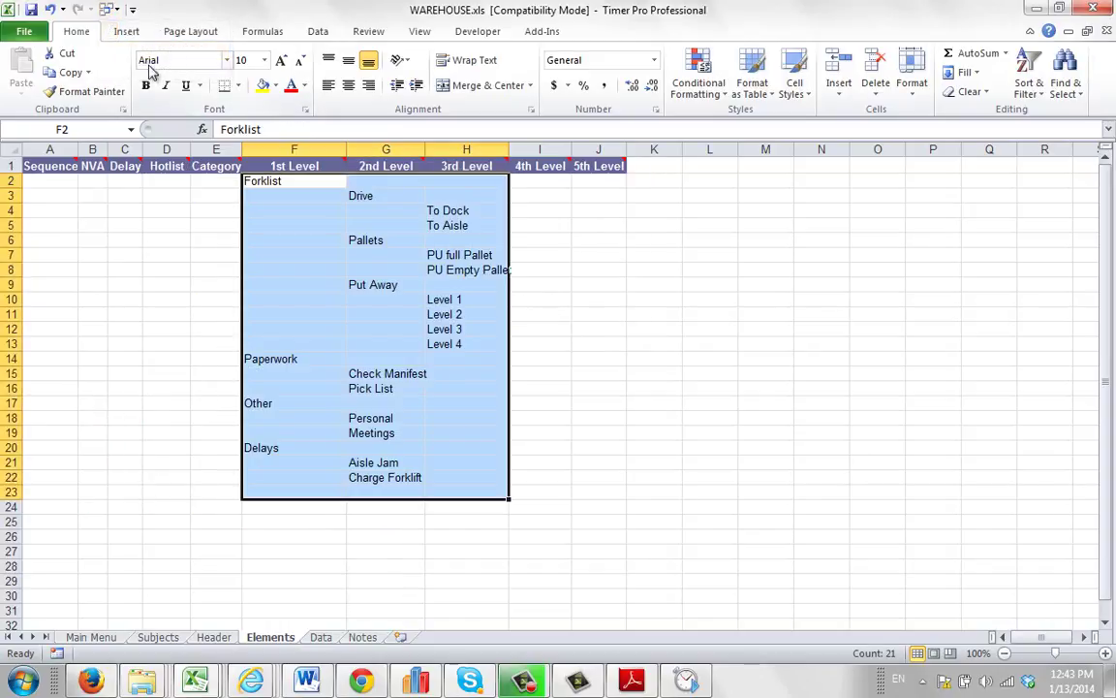
left_click(290, 536)
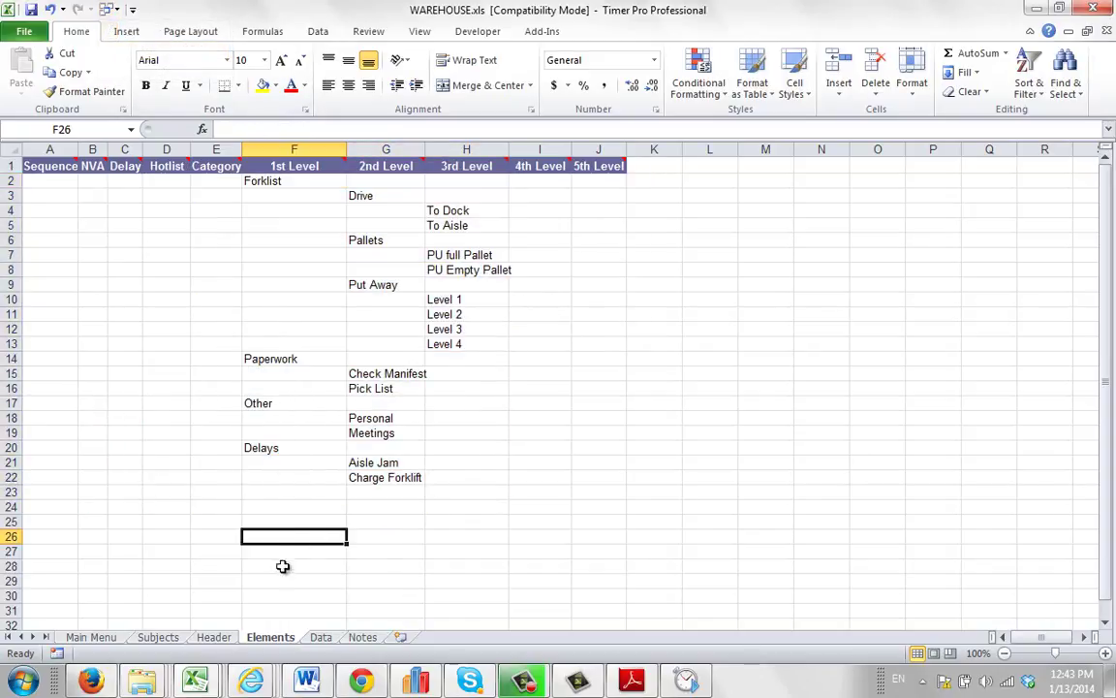
- Copy the Elements sheet into Warehouse.xlsm, placed before its existing Elements sheet
right_click(271, 642)
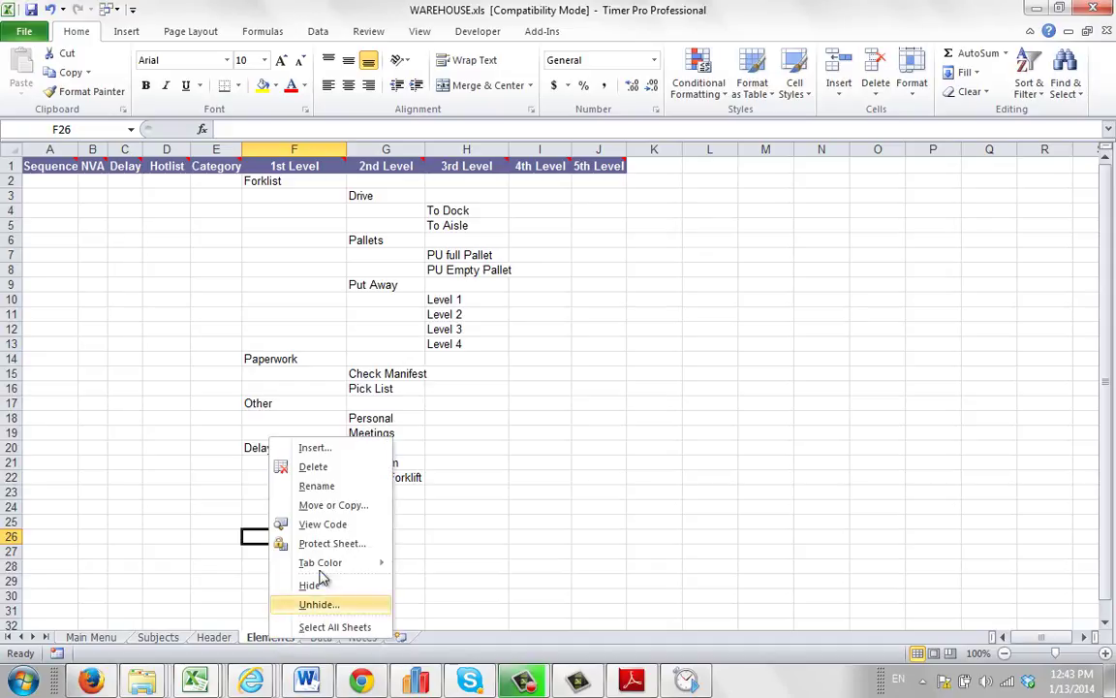
left_click(339, 505)
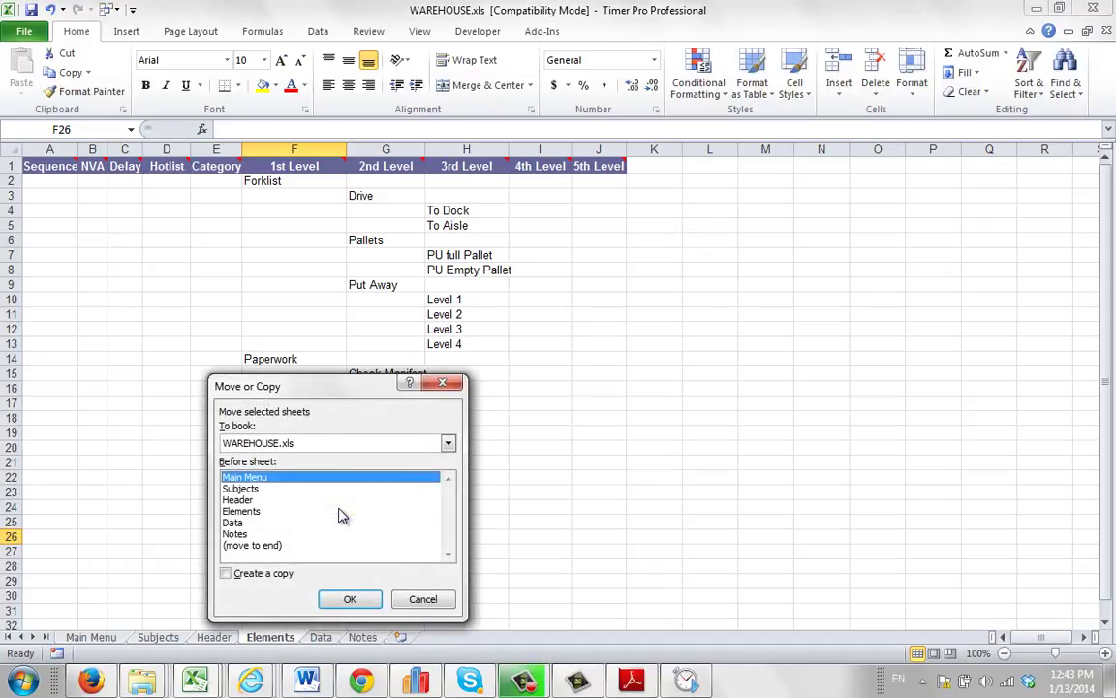
left_click(449, 442)
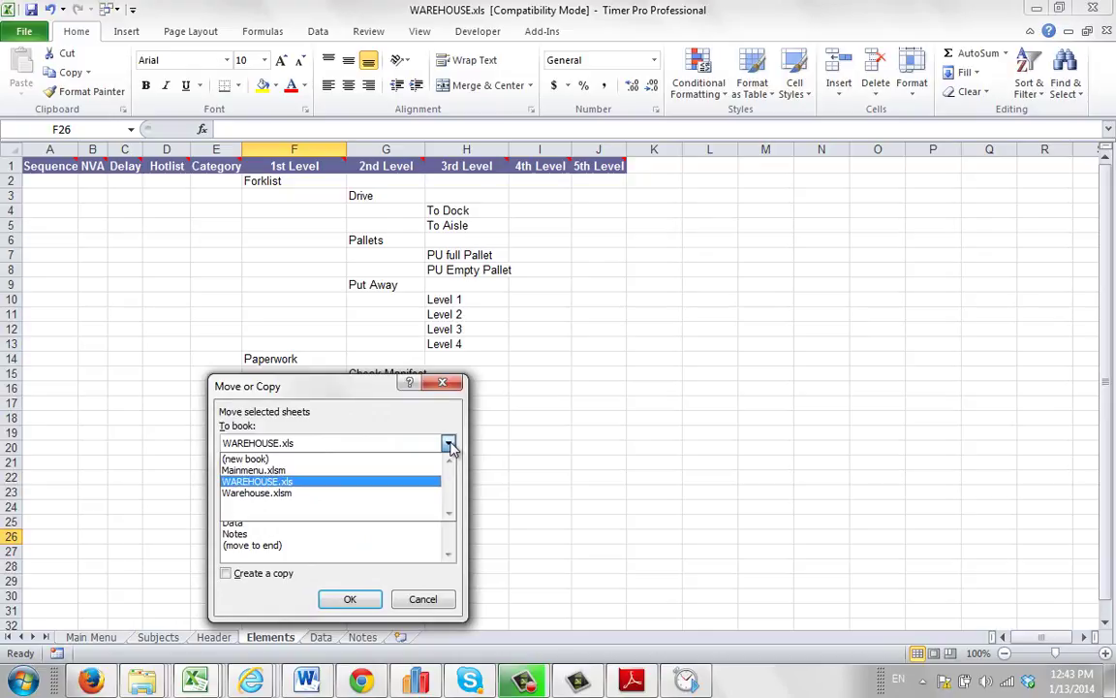
left_click(338, 495)
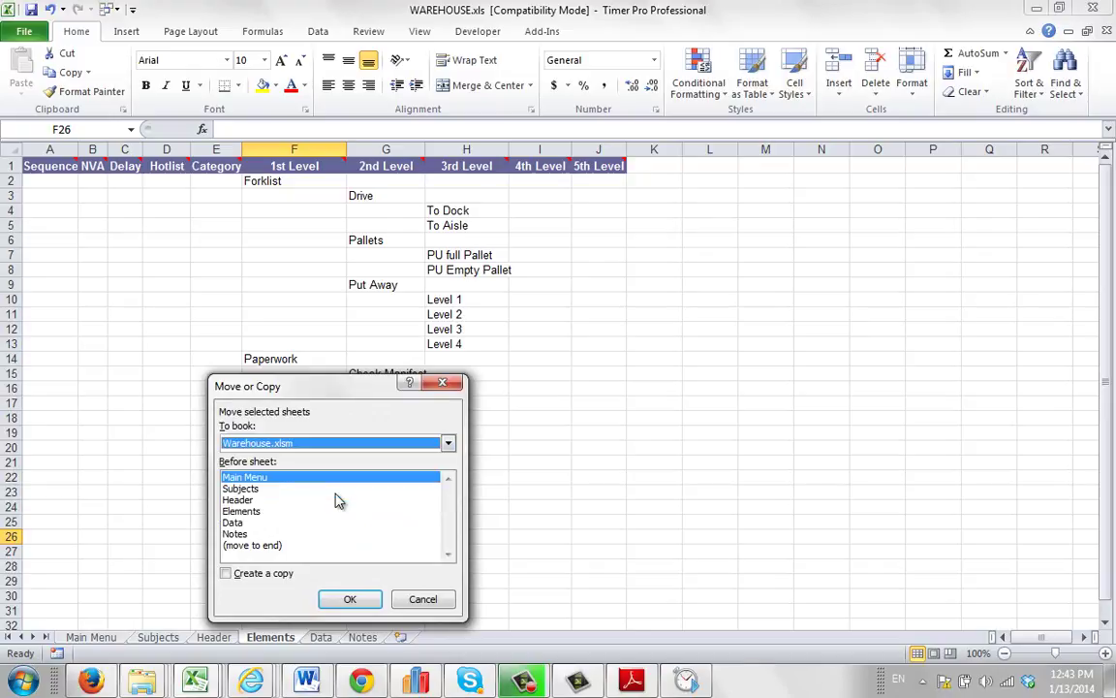
left_click(239, 511)
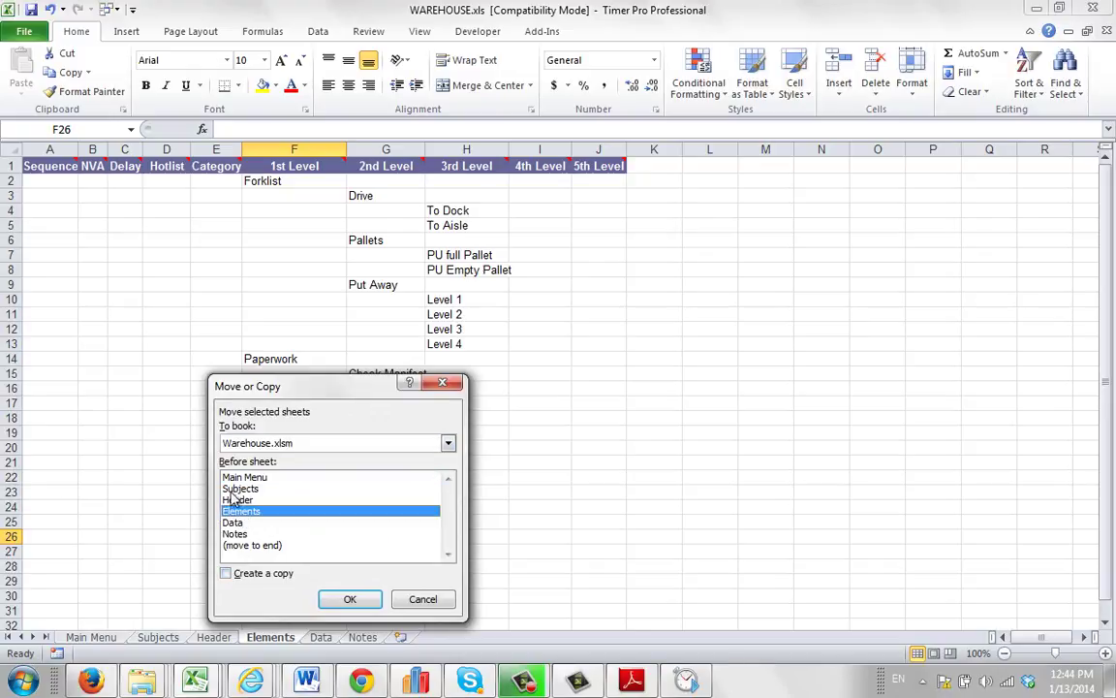
left_click(225, 572)
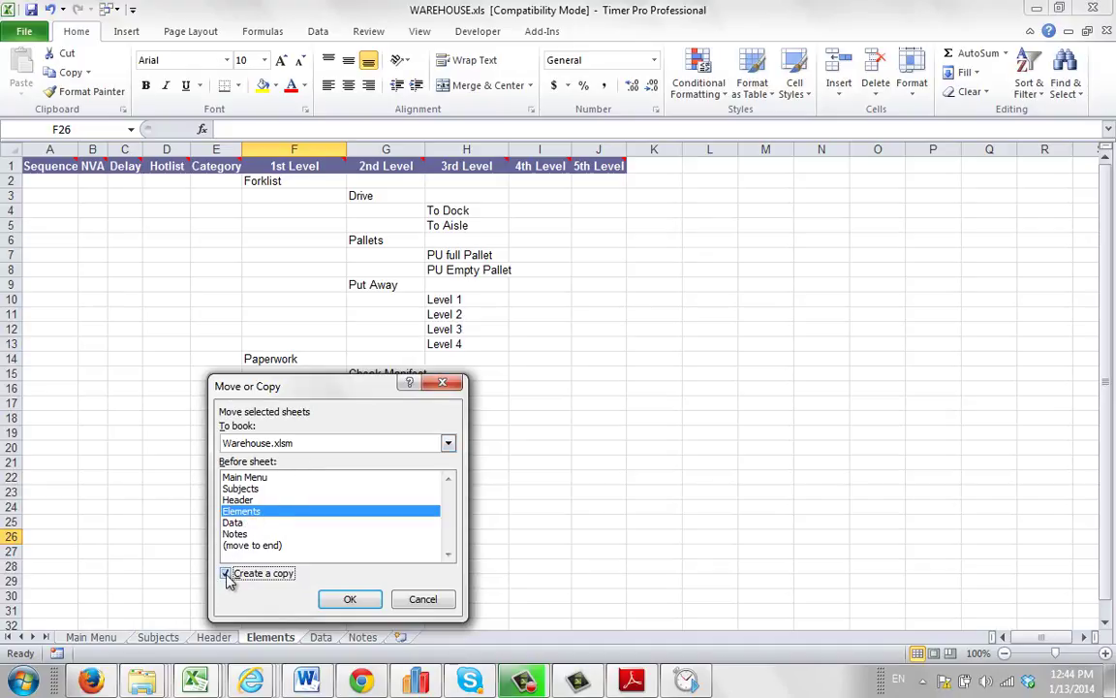
left_click(350, 600)
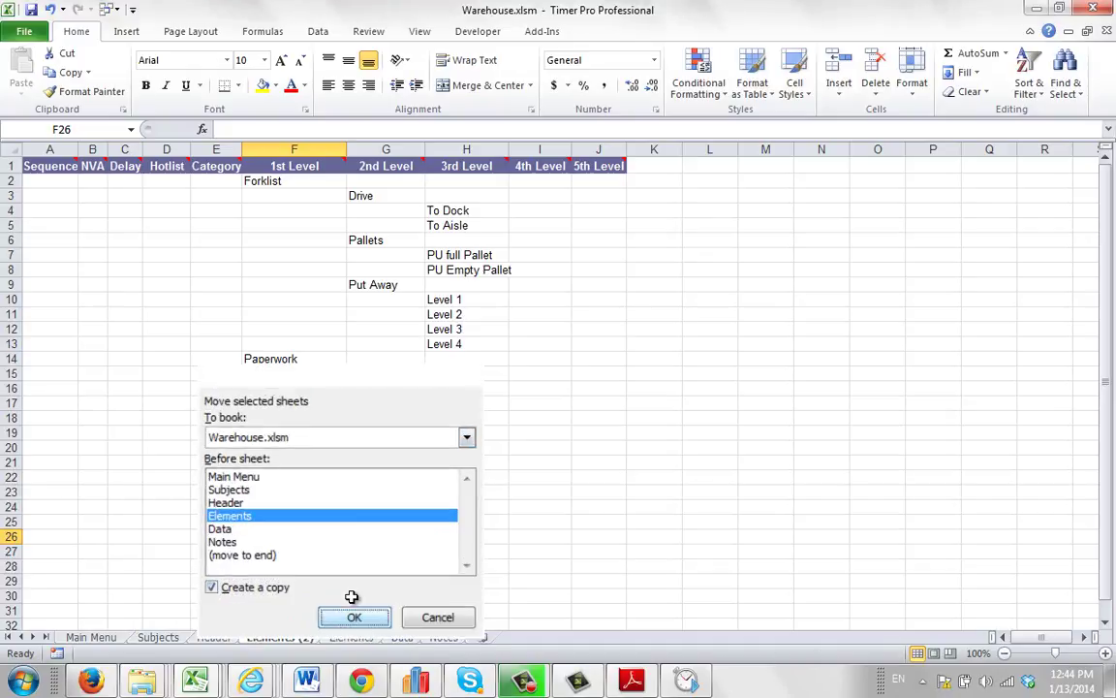
- Check the copied entries, then permanently delete the old Elements sheet from Warehouse.xlsm
left_click_drag(235, 181, 476, 493)
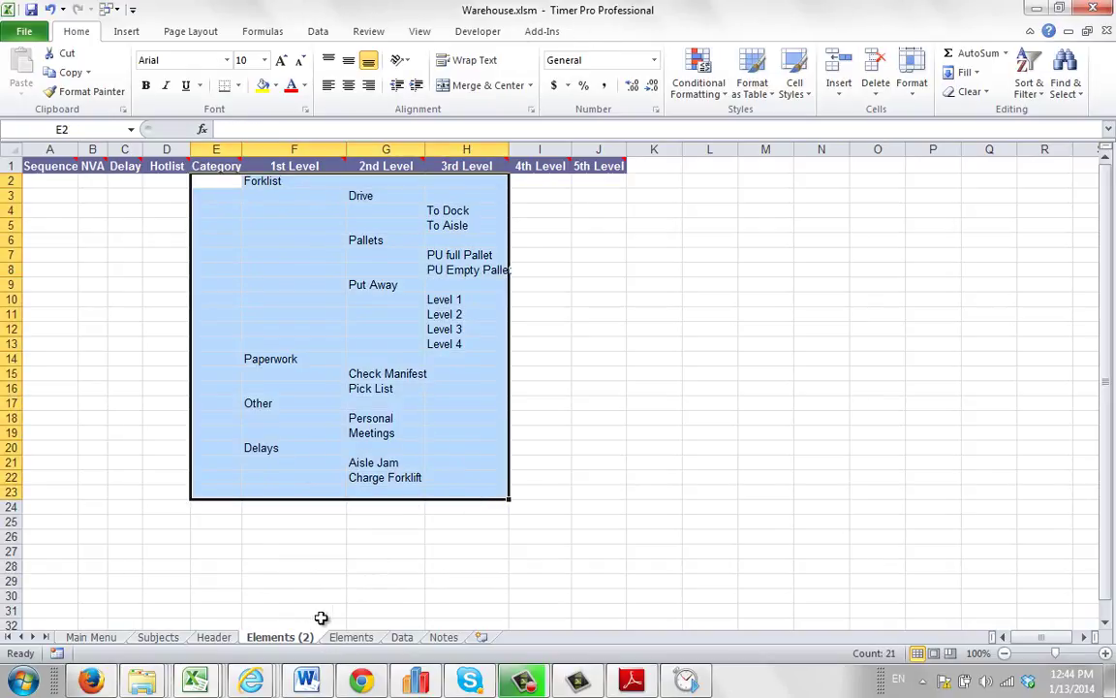
left_click(300, 595)
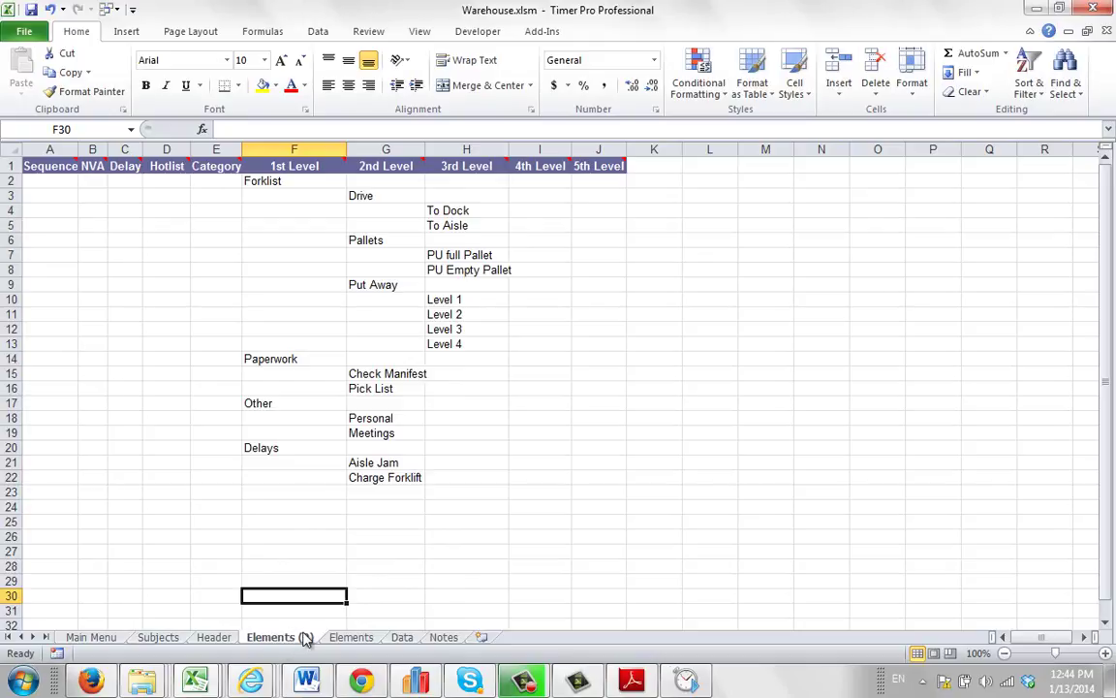
left_click(360, 638)
right_click(365, 644)
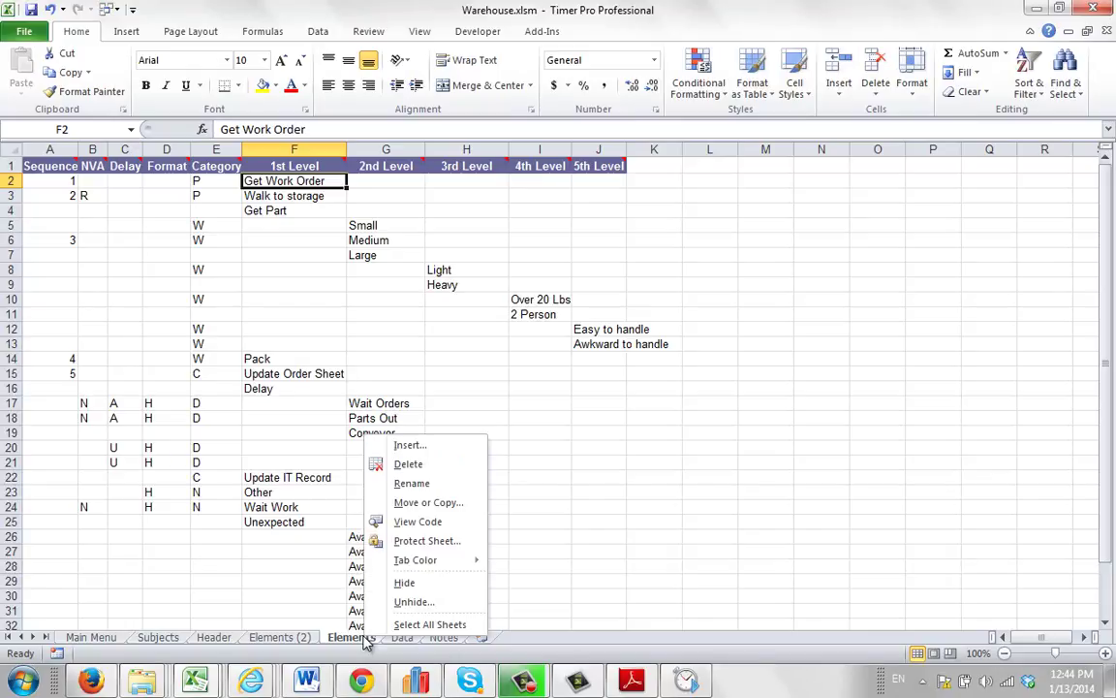
left_click(422, 464)
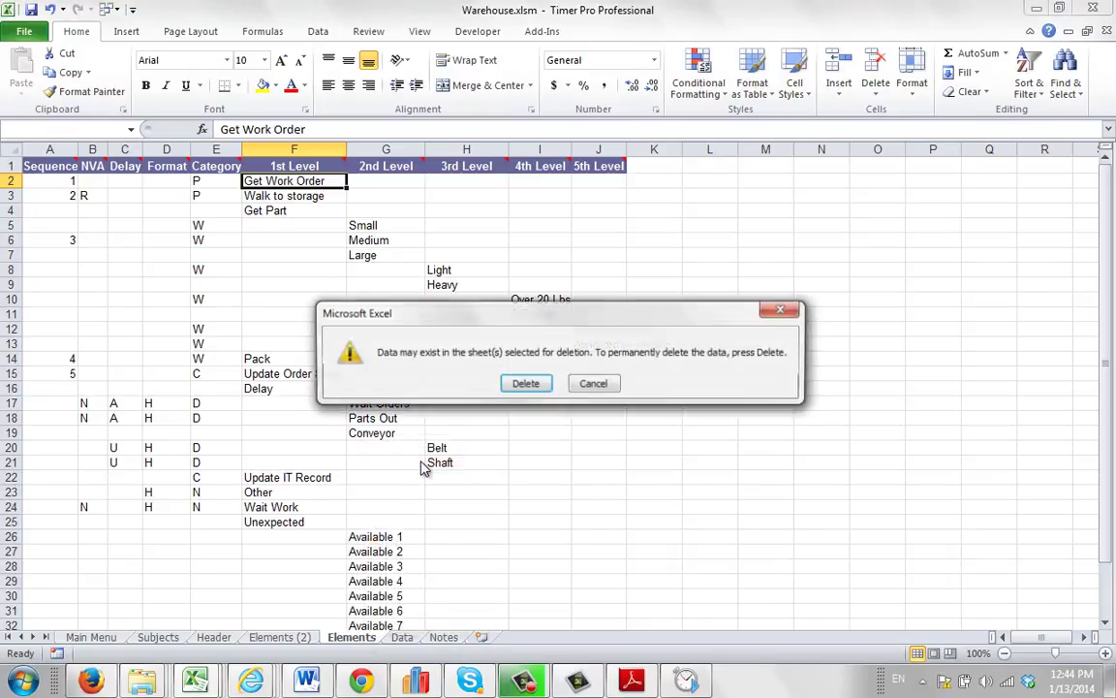
left_click(525, 385)
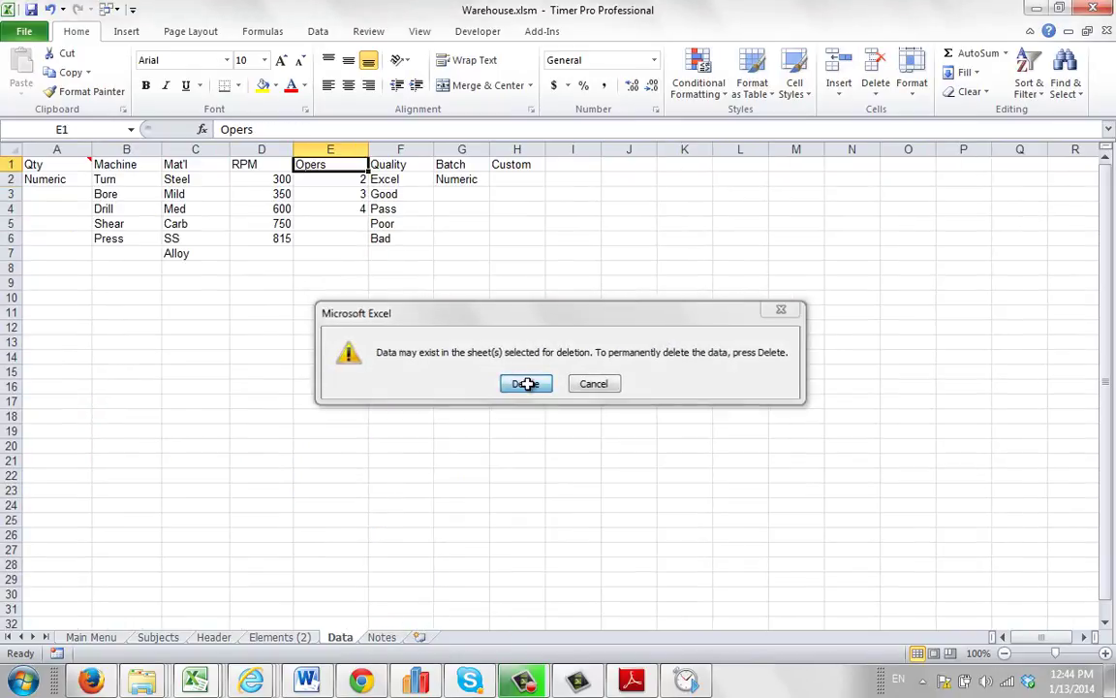
- Rename the Elements (2) sheet to Elements
left_click(279, 636)
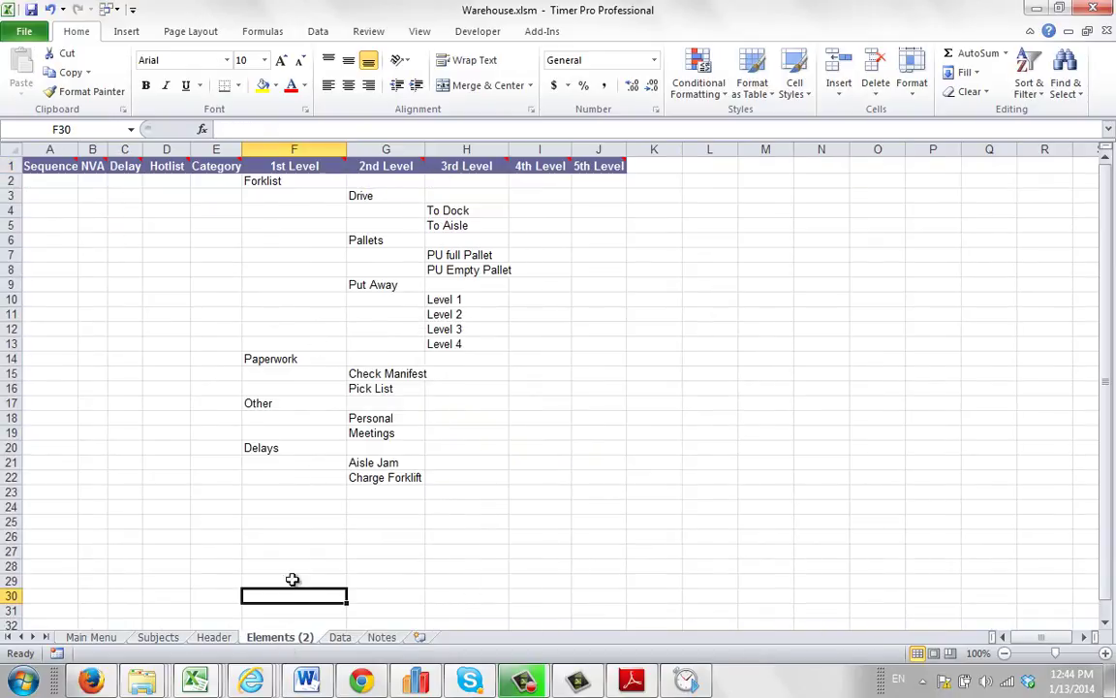
right_click(289, 642)
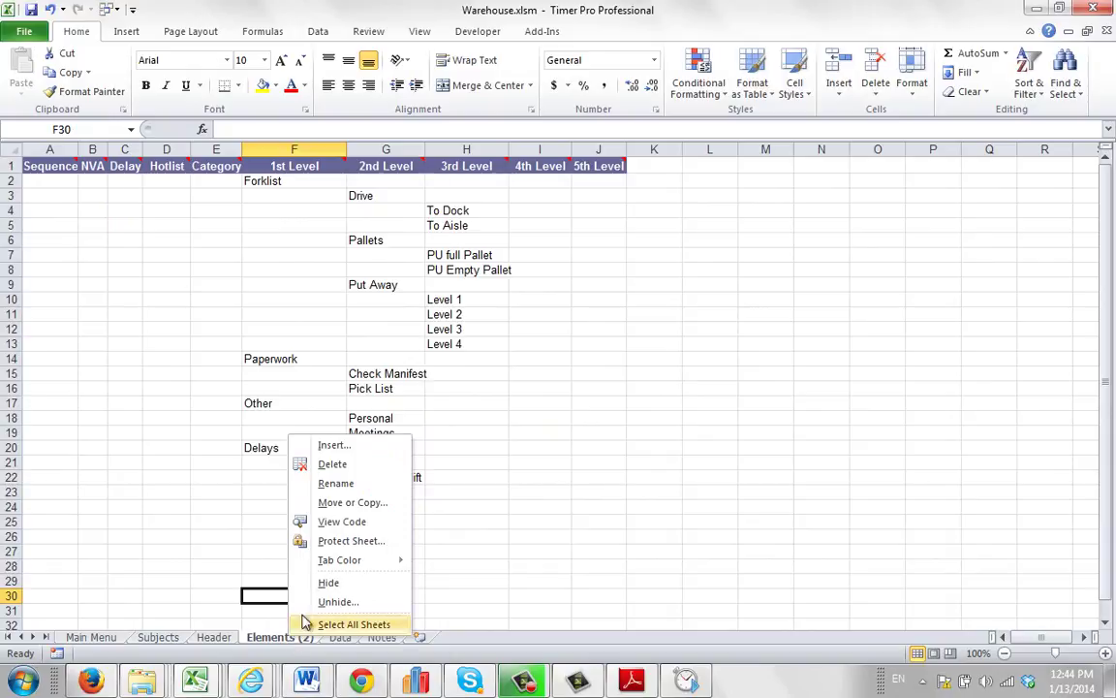
left_click(332, 482)
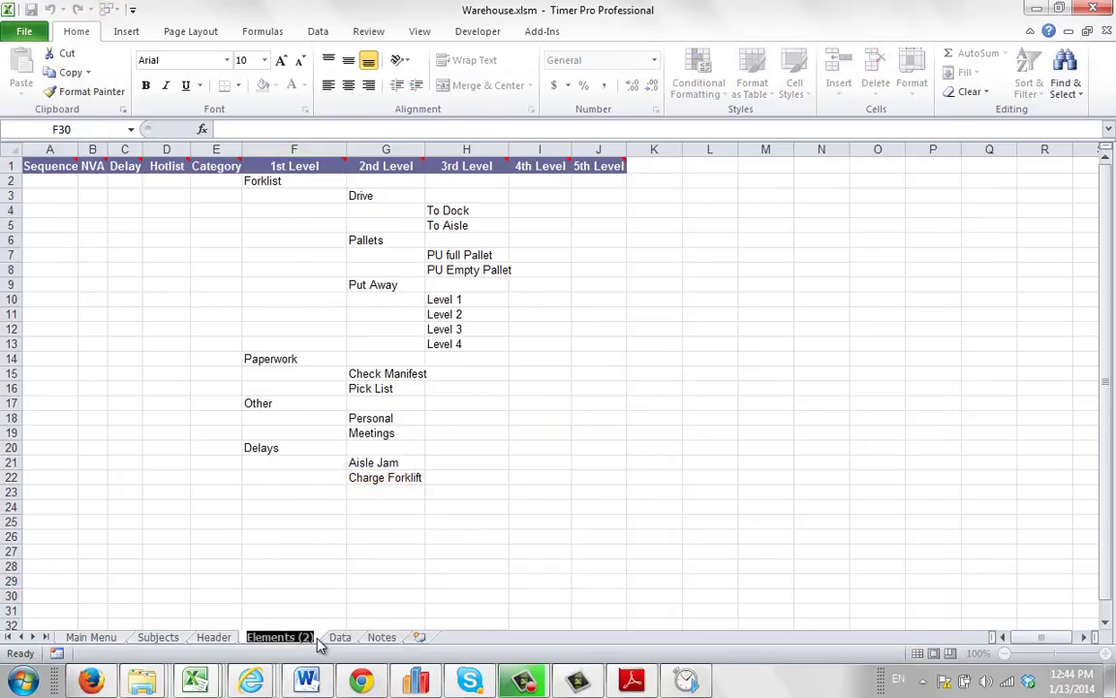
key("Return")
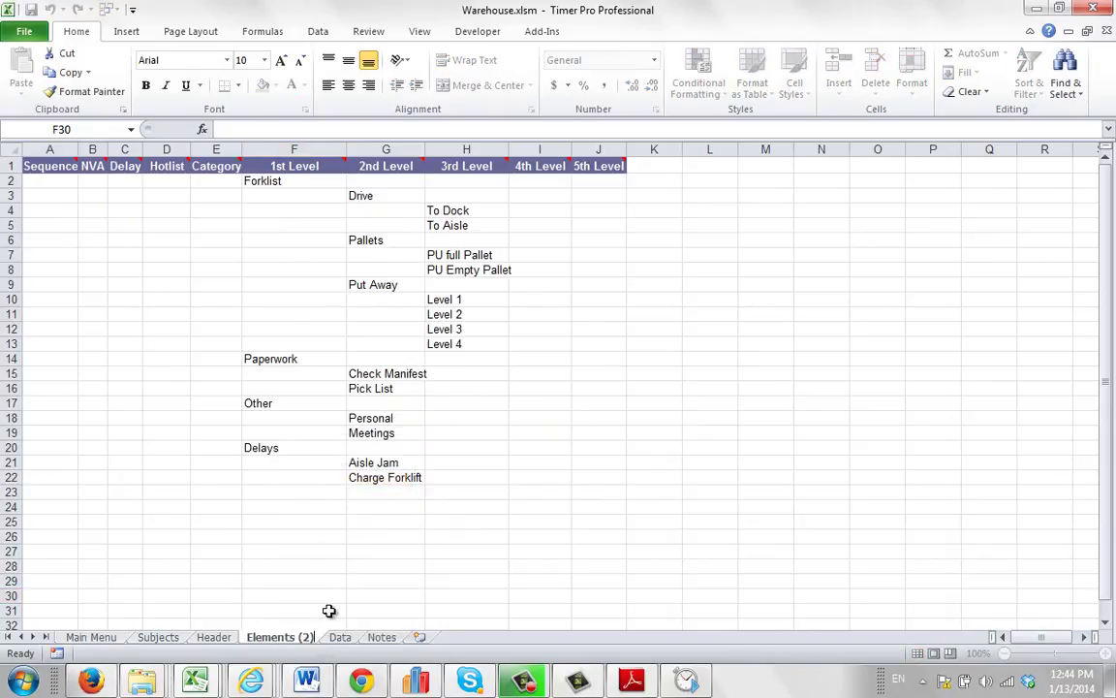
key("BackSpace")
key("BackSpace")
key("BackSpace")
key("BackSpace")
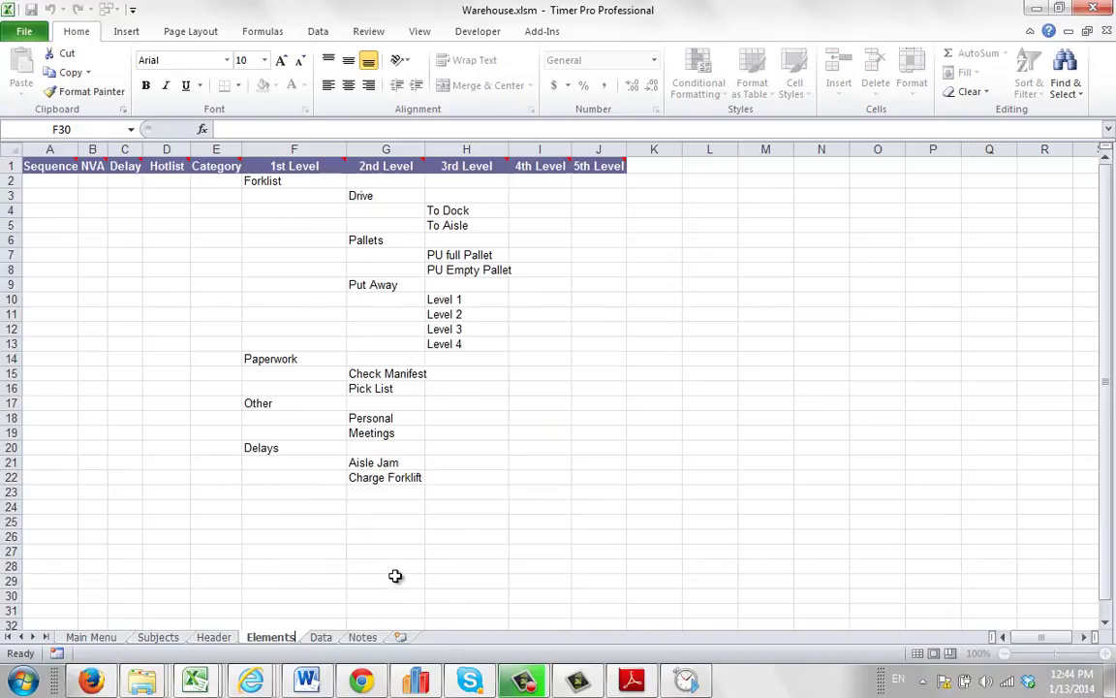
left_click(387, 581)
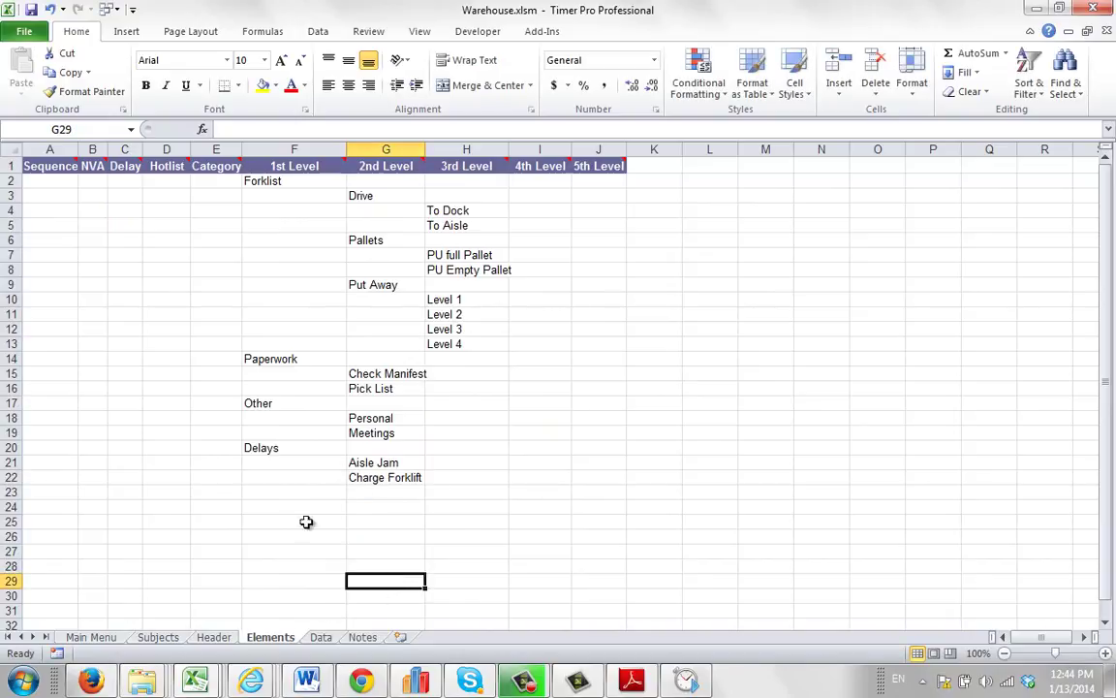
- Check the renamed Elements sheet, go back to the Main Menu sheet, and list the open workbooks
left_click(92, 637)
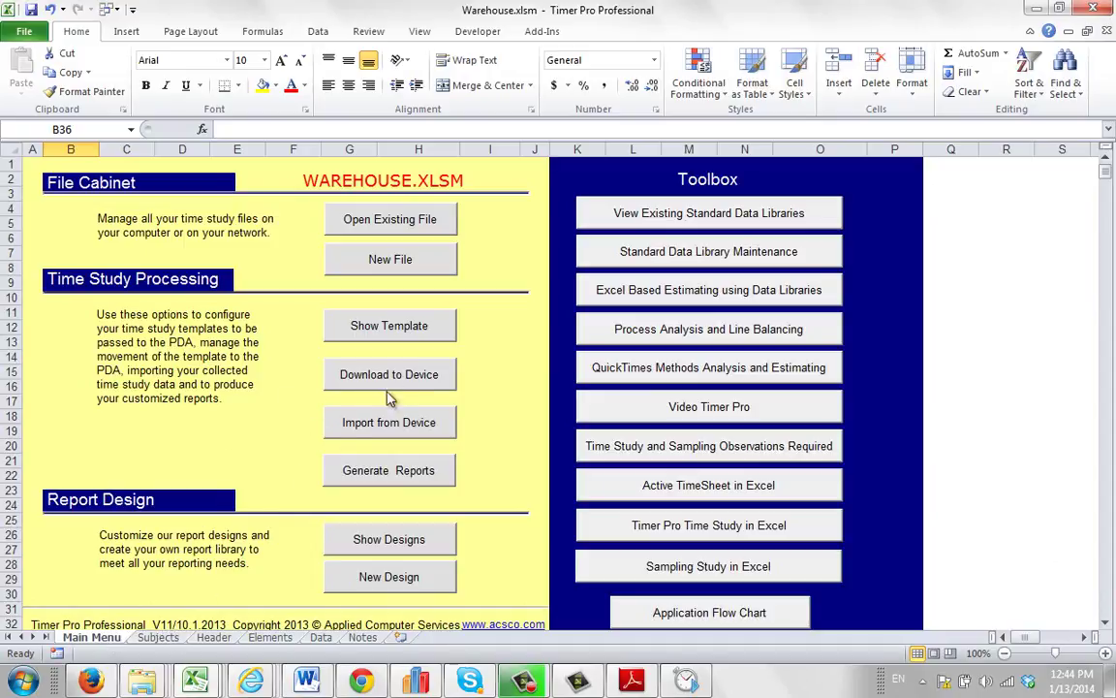
left_click(286, 638)
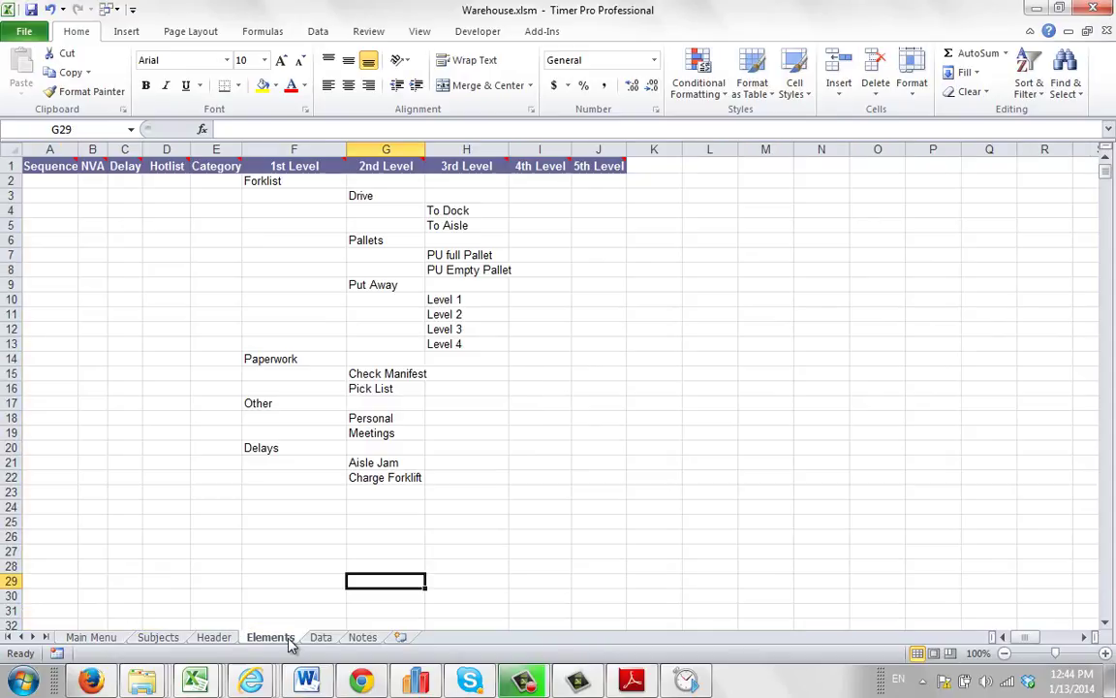
left_click(92, 637)
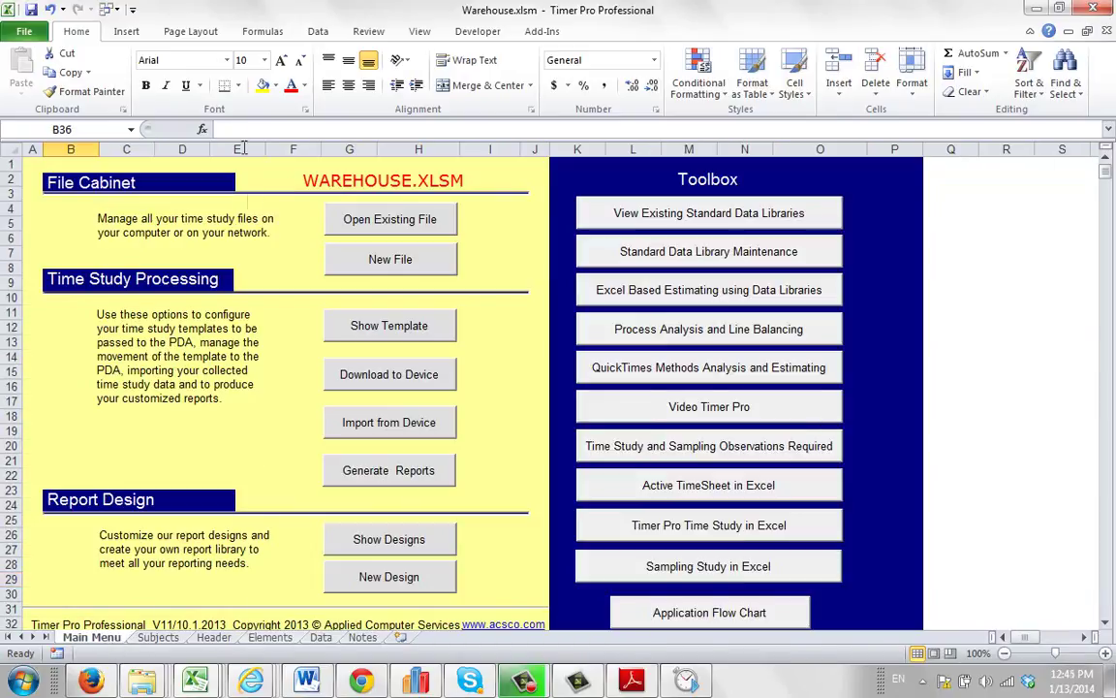
left_click(107, 10)
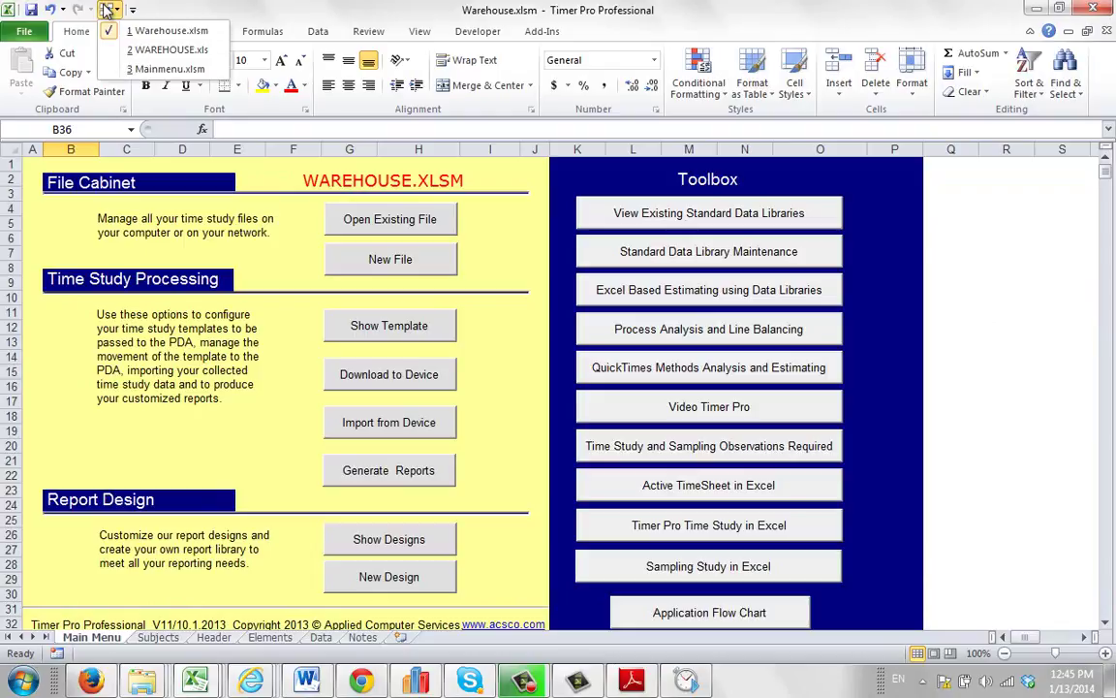
- Copy WAREHOUSE.xls's Elements sheet into Warehouse.xlsm again, before its Elements sheet, with Create a copy ticked
left_click(153, 51)
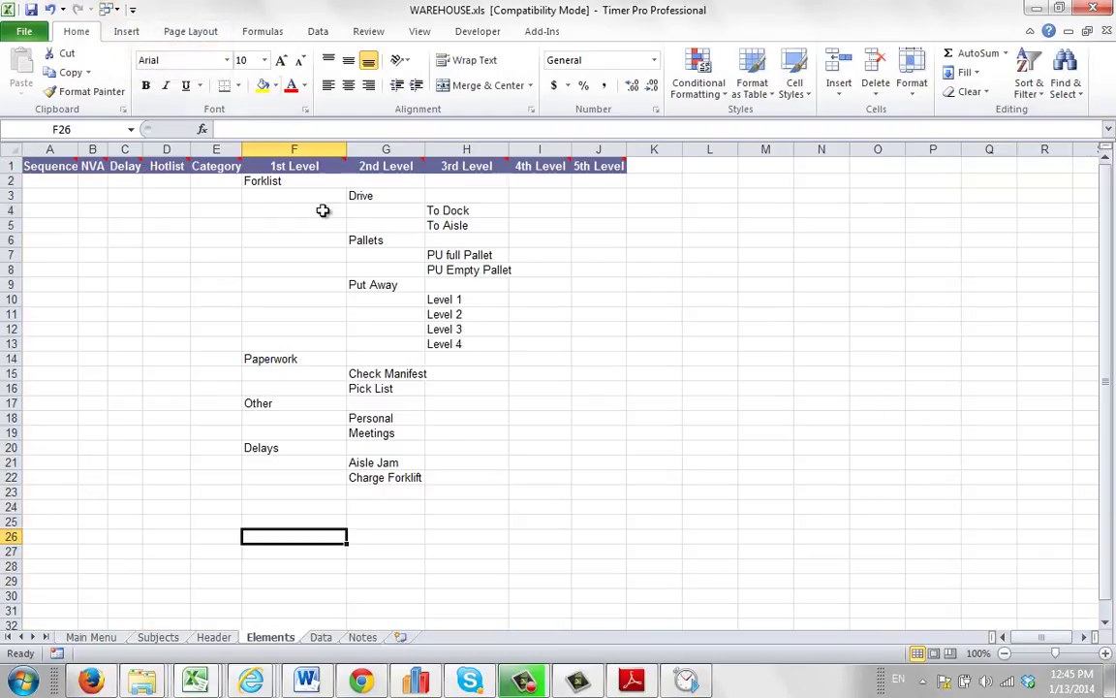
right_click(276, 644)
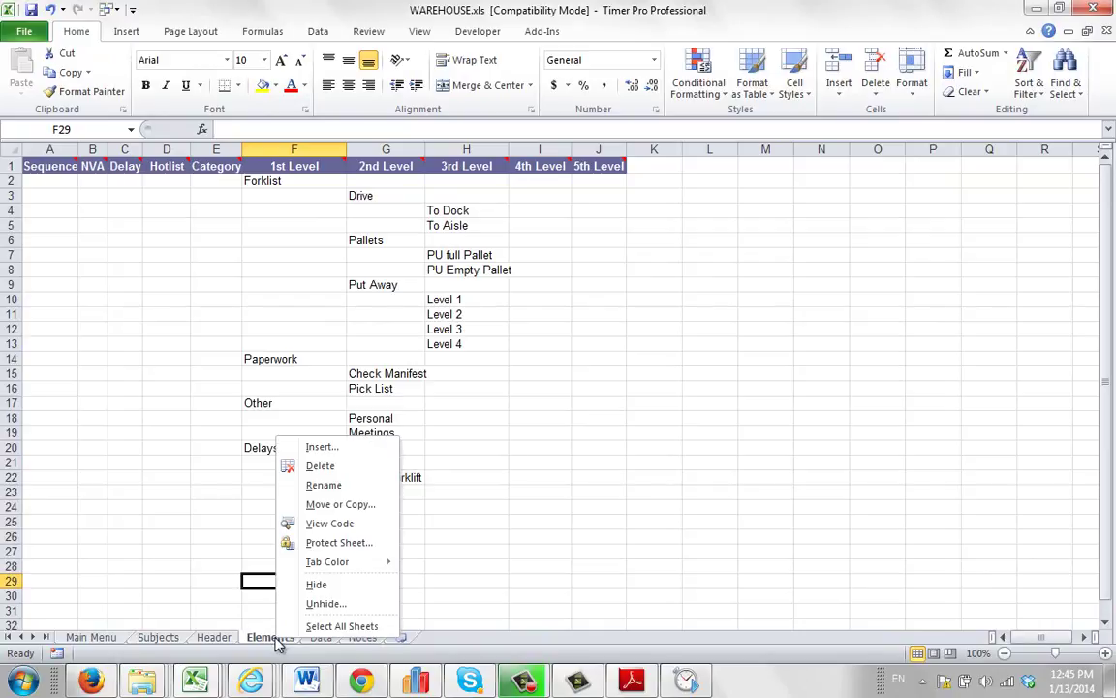
left_click(340, 506)
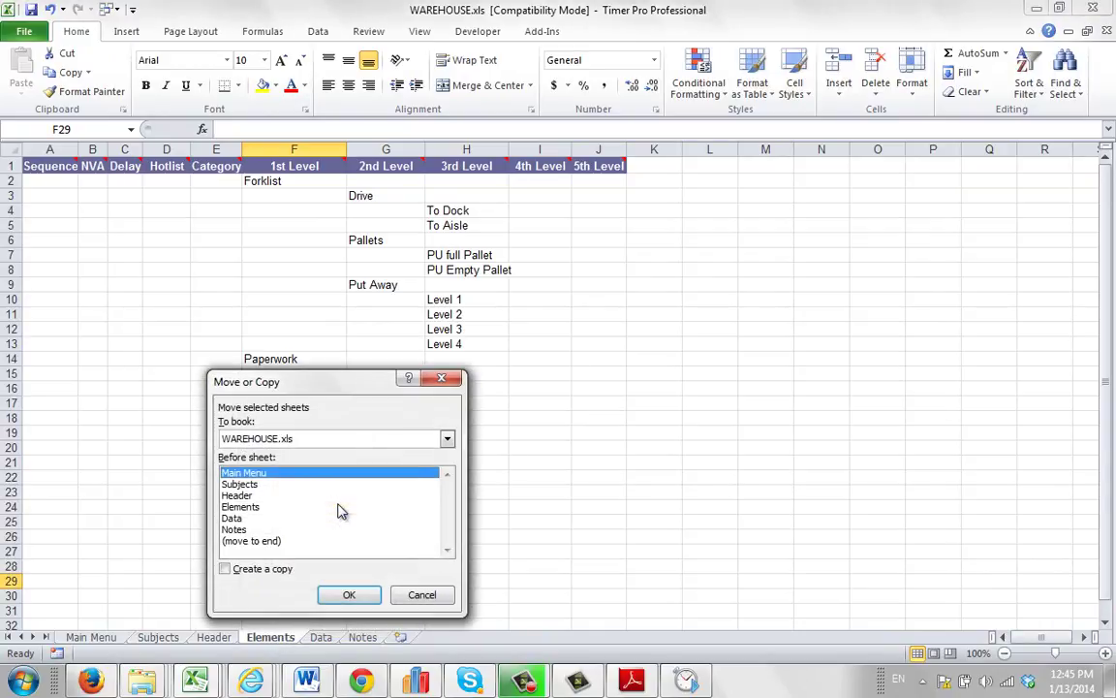
left_click(447, 438)
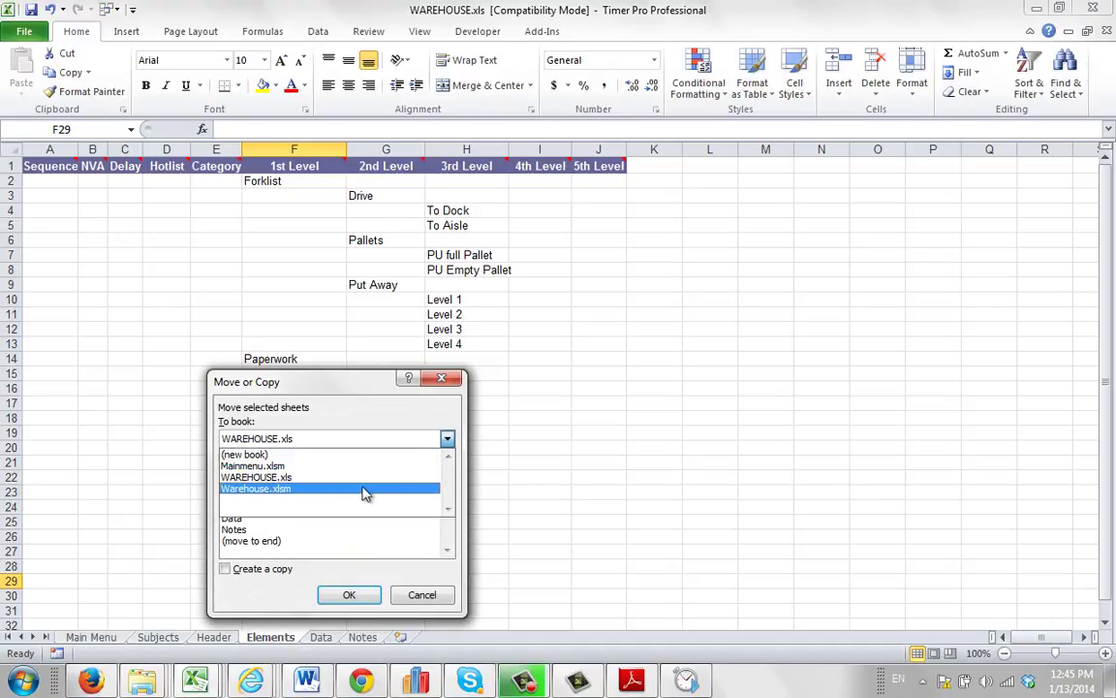
left_click(301, 489)
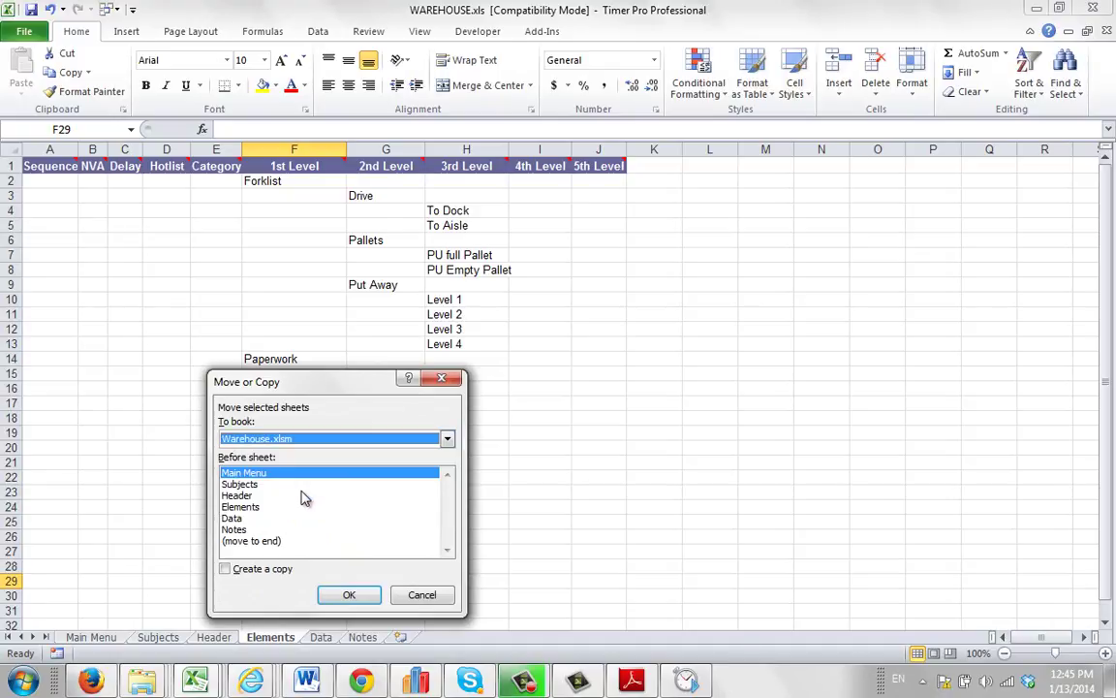
left_click(242, 506)
left_click(224, 569)
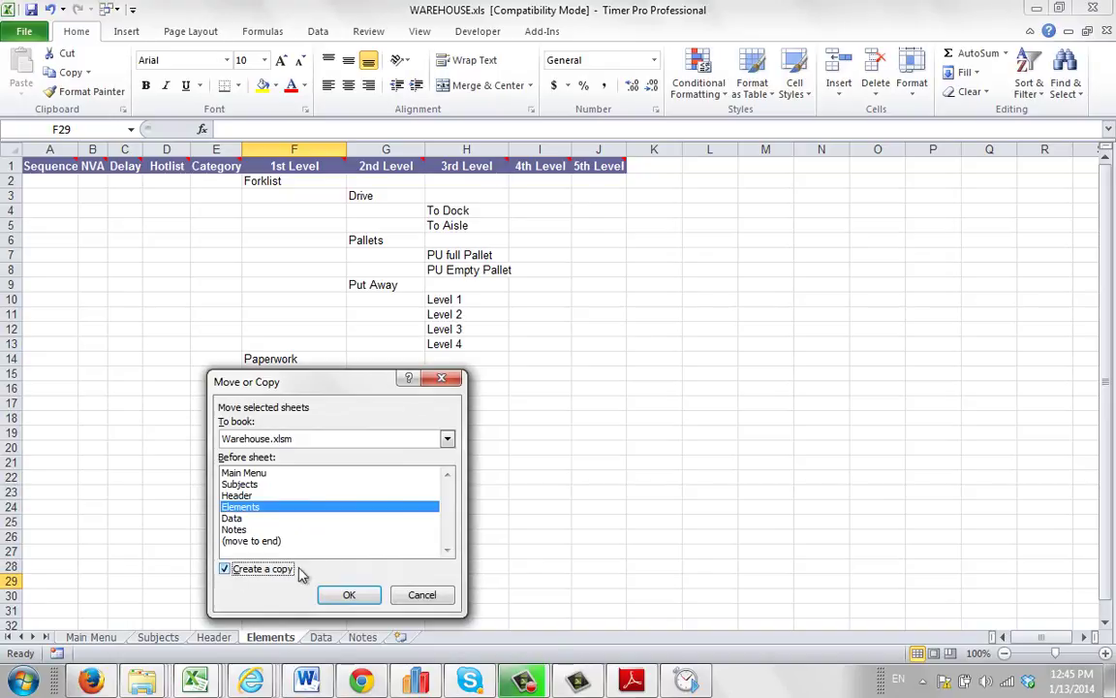
left_click(351, 595)
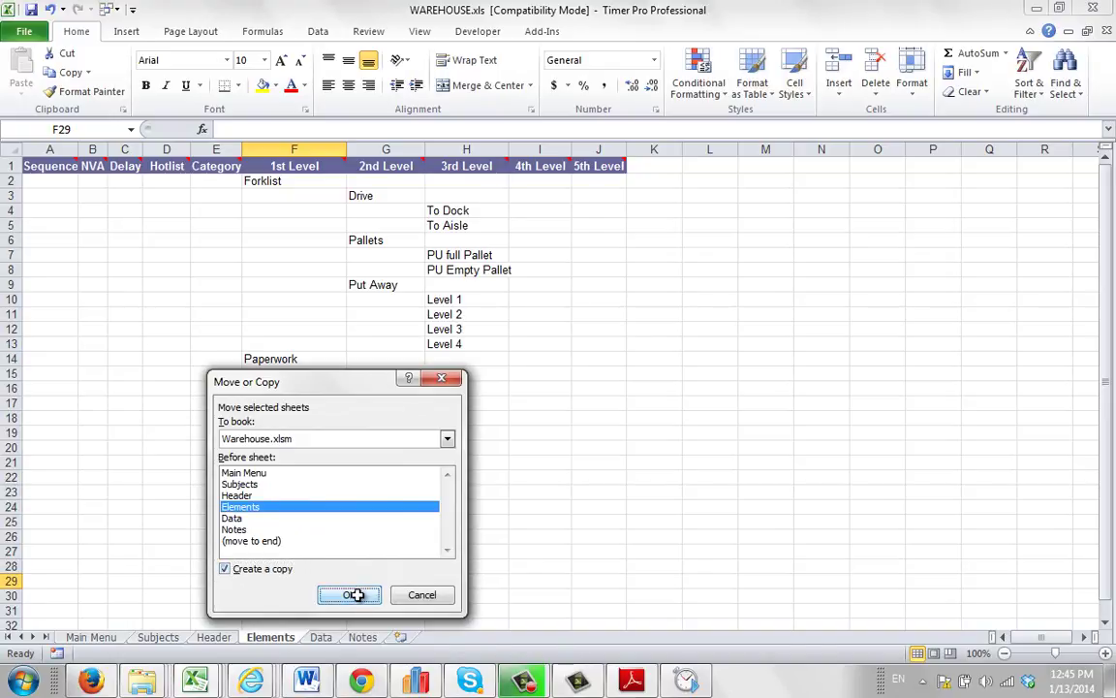